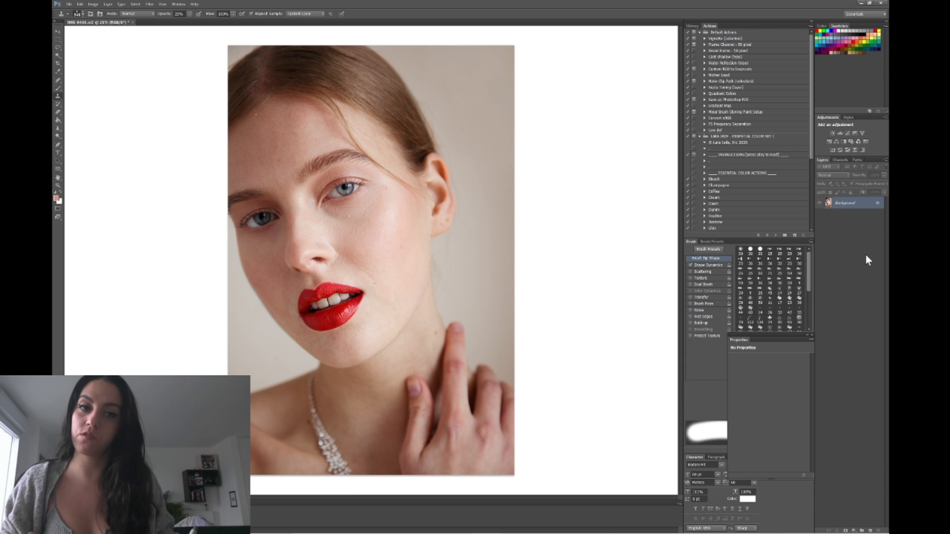
- Inspect the skin texture on the cheek up close and select the frequency separation action in the recorded actions
left_click(692, 26)
left_click(710, 27)
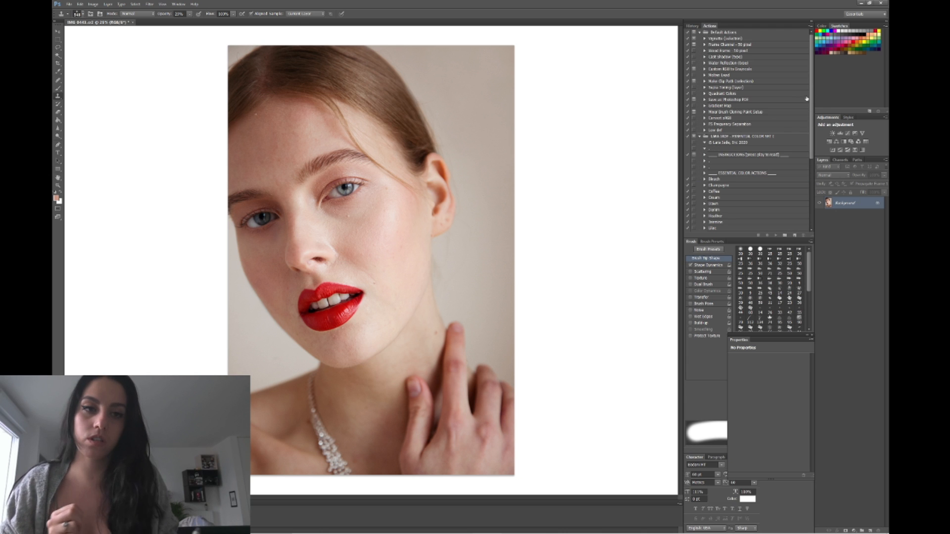
mouse_move(811, 97)
left_mouse_down()
mouse_move(818, 174)
mouse_move(807, 84)
left_mouse_up()
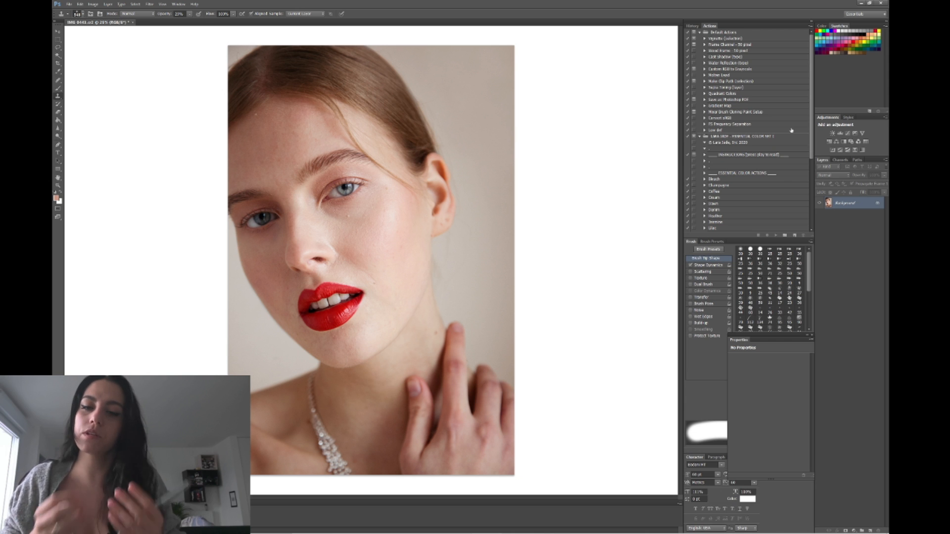
key("ctrl+plus")
key("ctrl+plus")
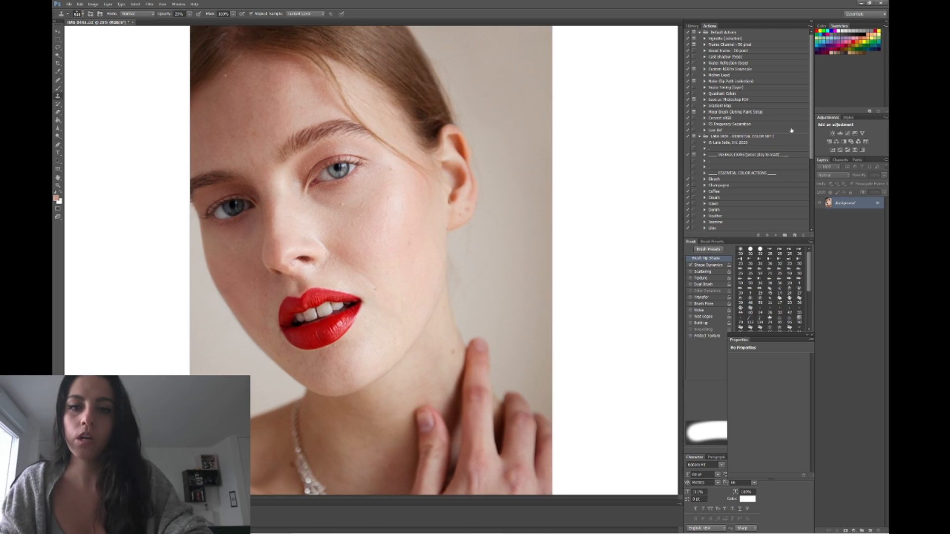
key("ctrl+plus")
key("ctrl+plus")
key("ctrl+plus")
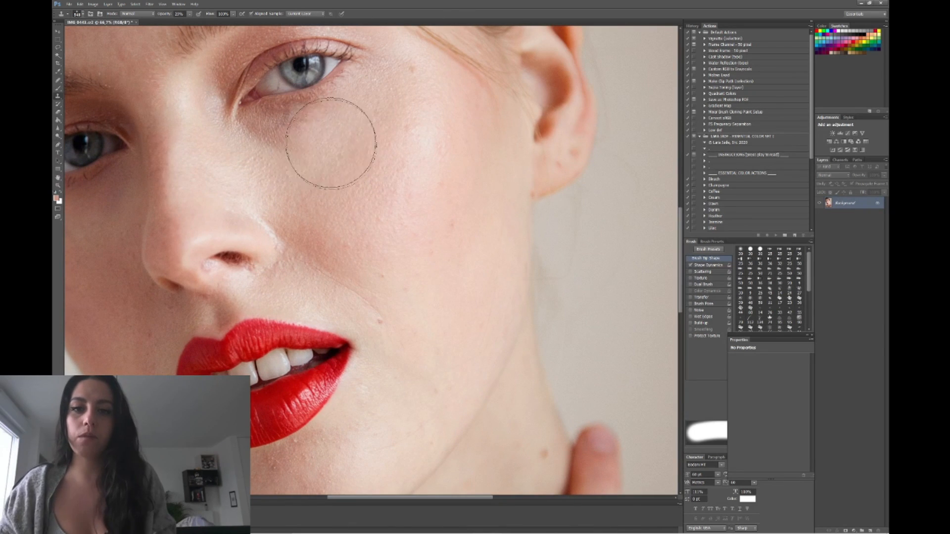
mouse_move(399, 191)
left_mouse_down()
mouse_move(353, 192)
mouse_move(386, 195)
left_mouse_up()
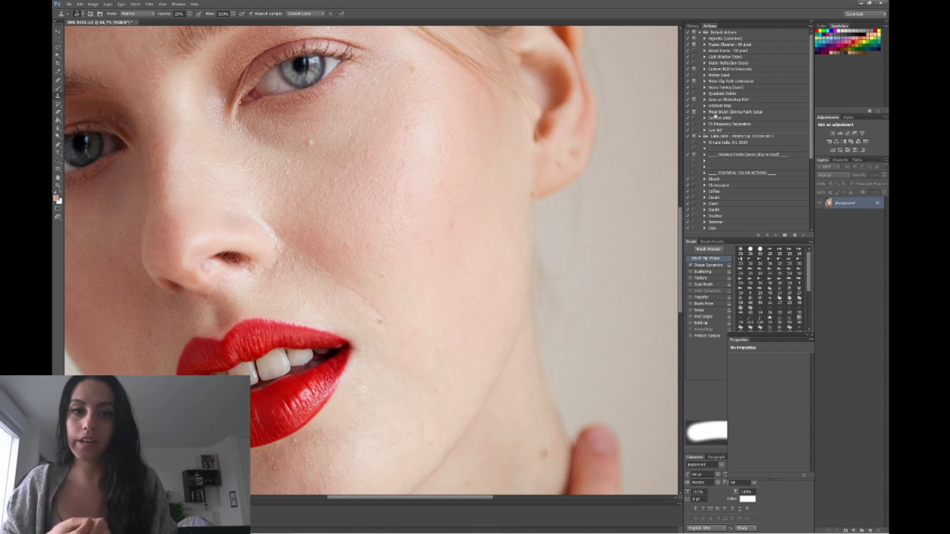
left_click(754, 124)
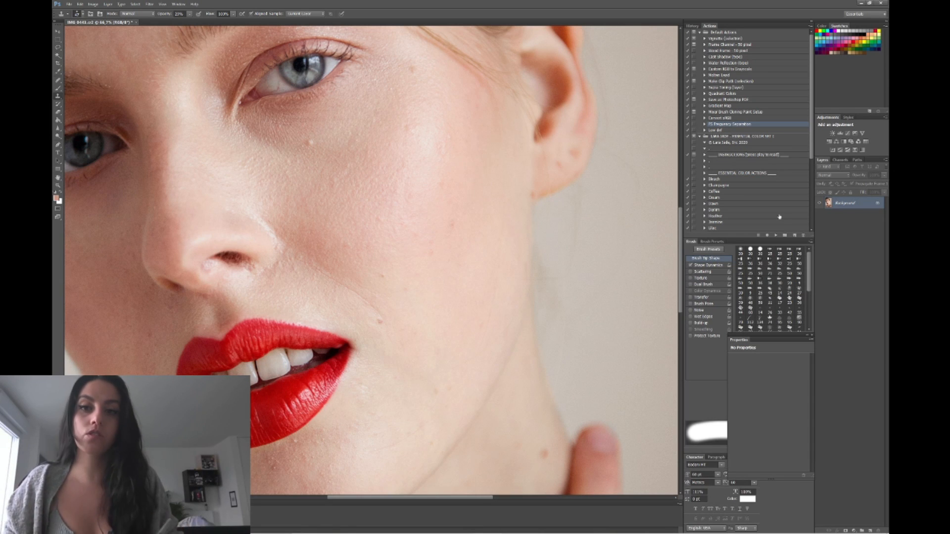
- Duplicate the Background layer twice to get two copies of the portrait above it
key("ctrl+minus")
key("ctrl+minus")
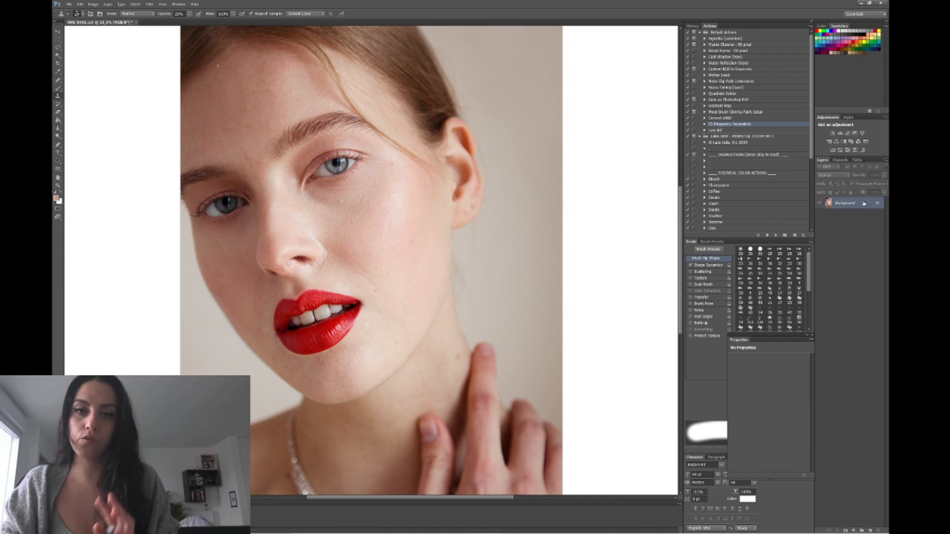
key("ctrl+j")
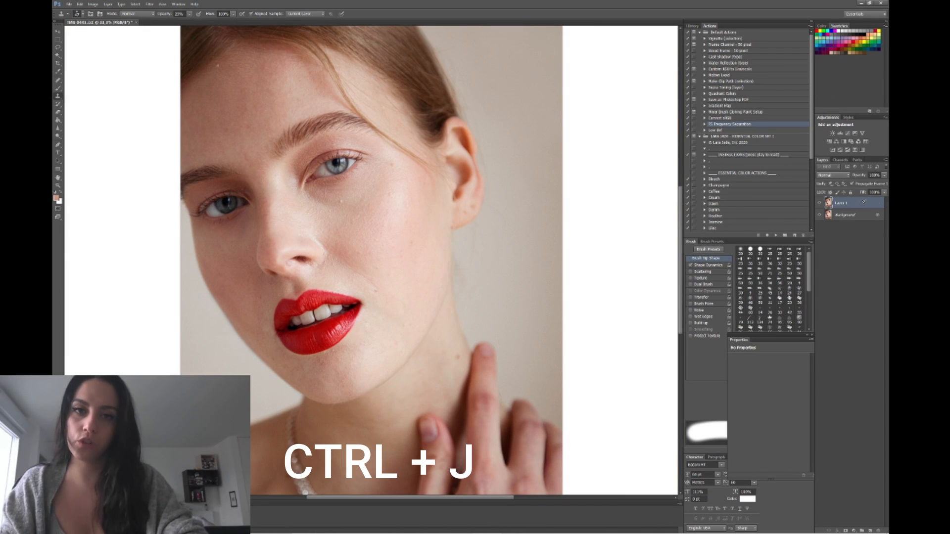
key("ctrl+j")
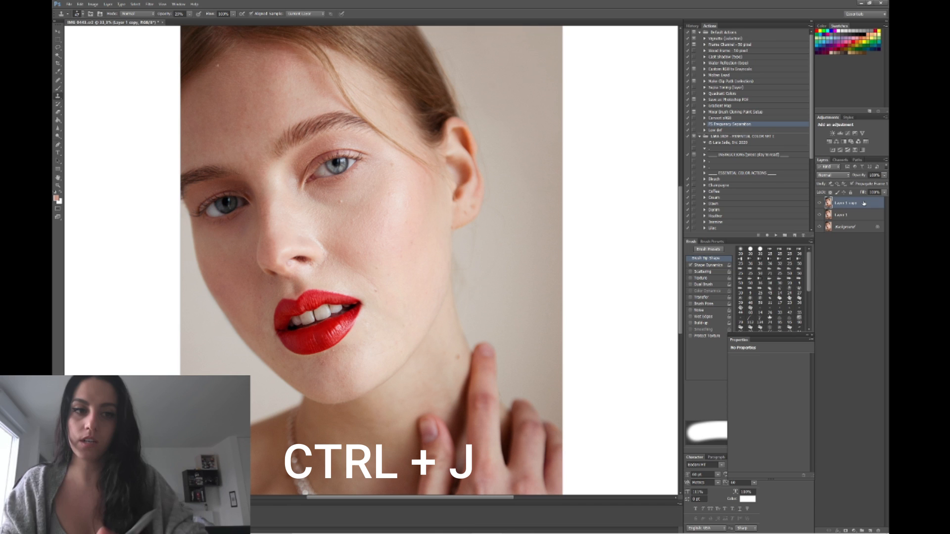
- Rename the lower copy "colour" and the upper copy "texture"
double_click(841, 215)
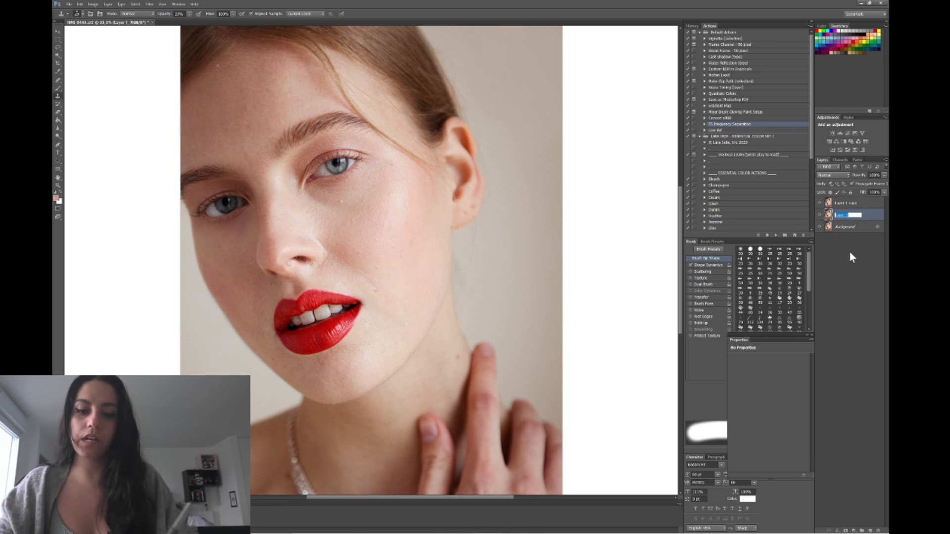
type("colour")
key("Return")
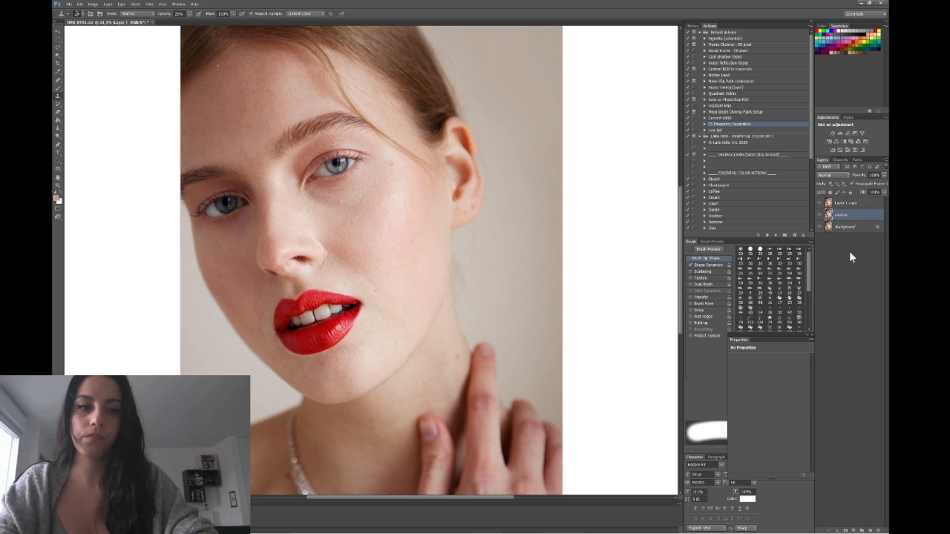
double_click(848, 205)
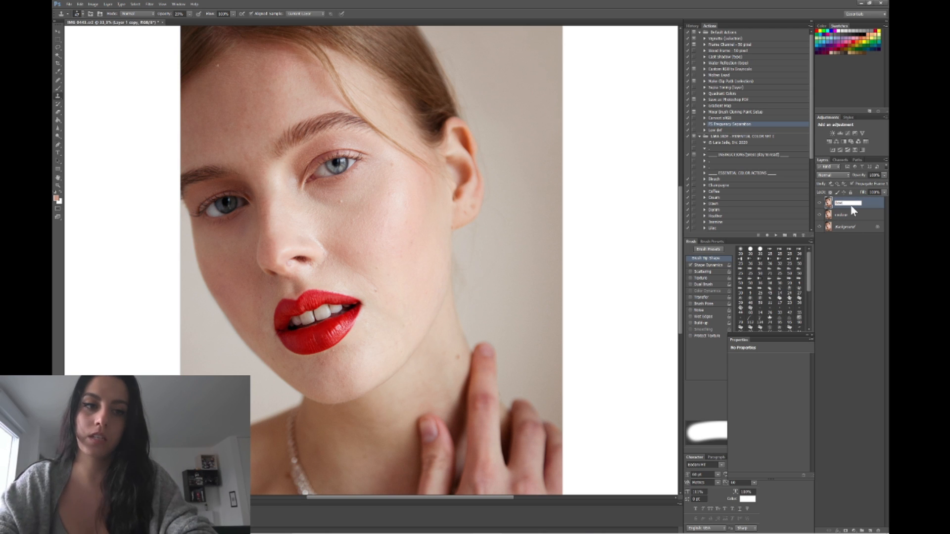
key("Return")
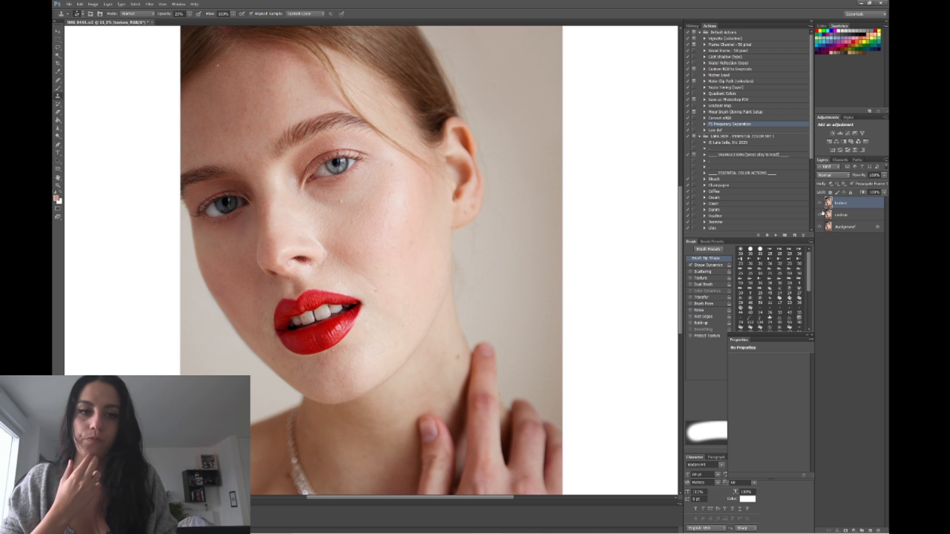
- Hide the texture layer and apply a Gaussian Blur to the colour layer with a small radius that softens the fine skin texture
left_click(819, 205)
key("alt+bracketleft")
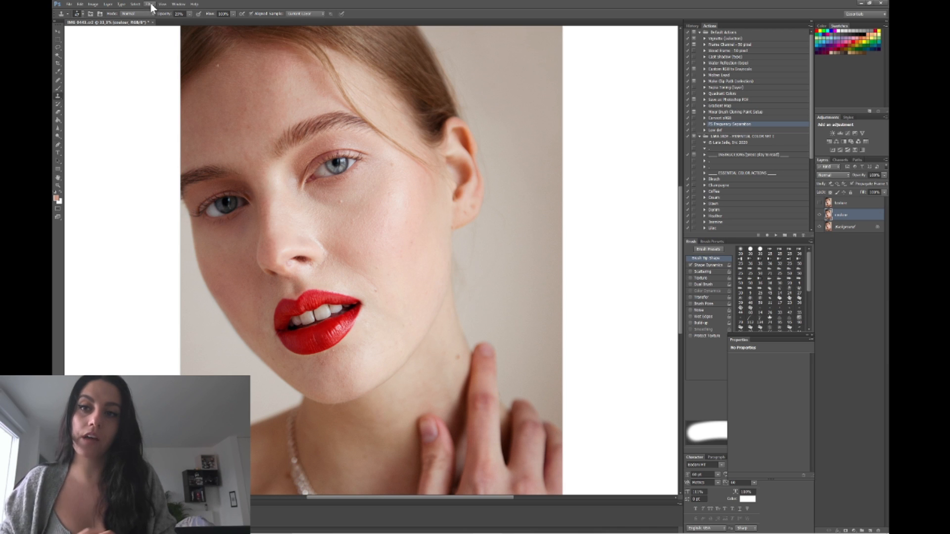
left_click(135, 4)
mouse_move(145, 4)
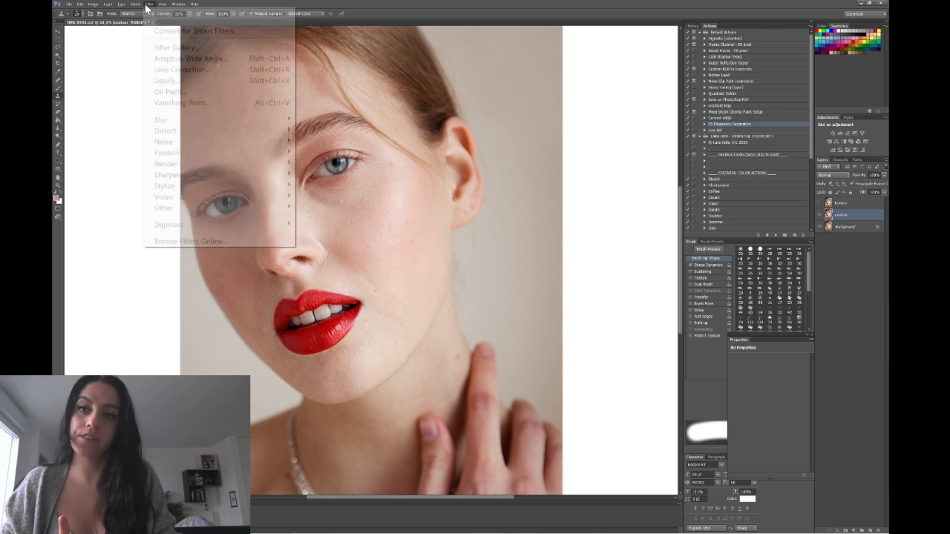
mouse_move(234, 124)
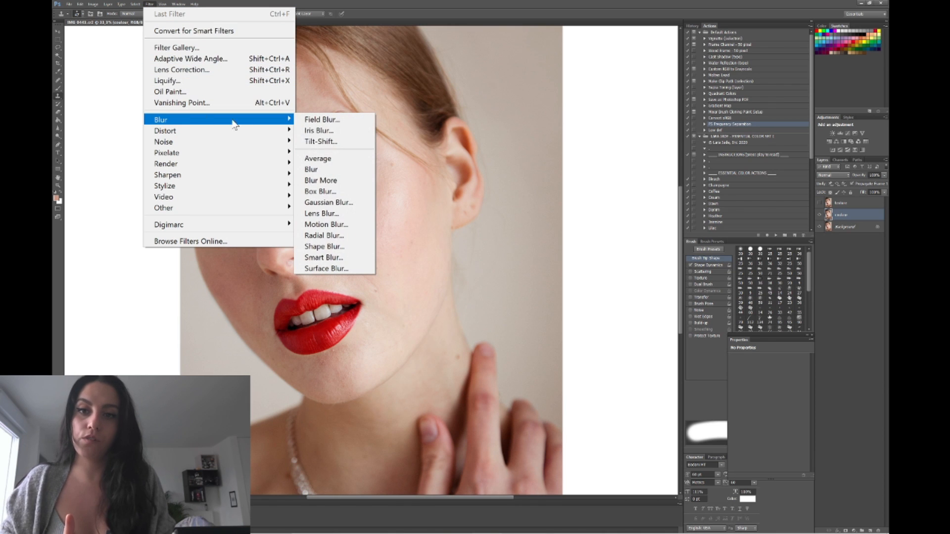
left_click(329, 202)
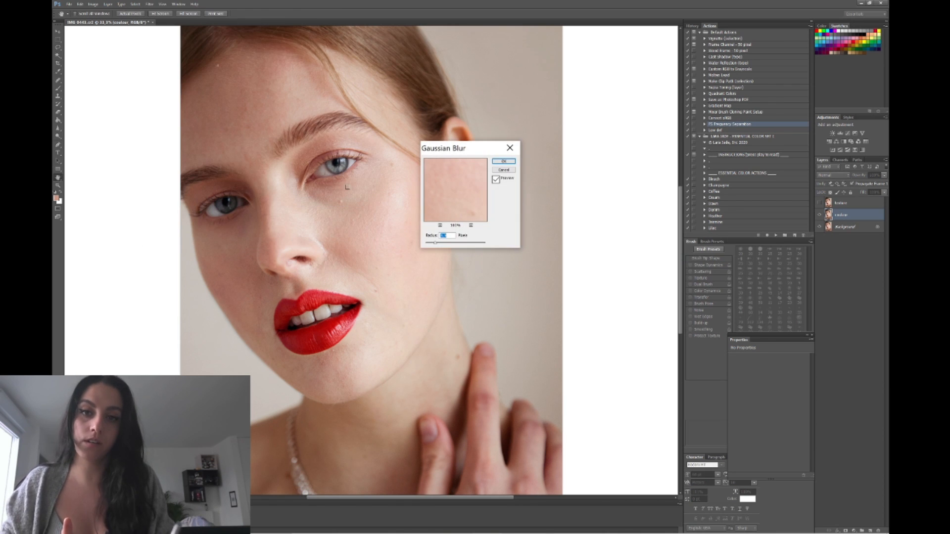
key("ctrl+plus")
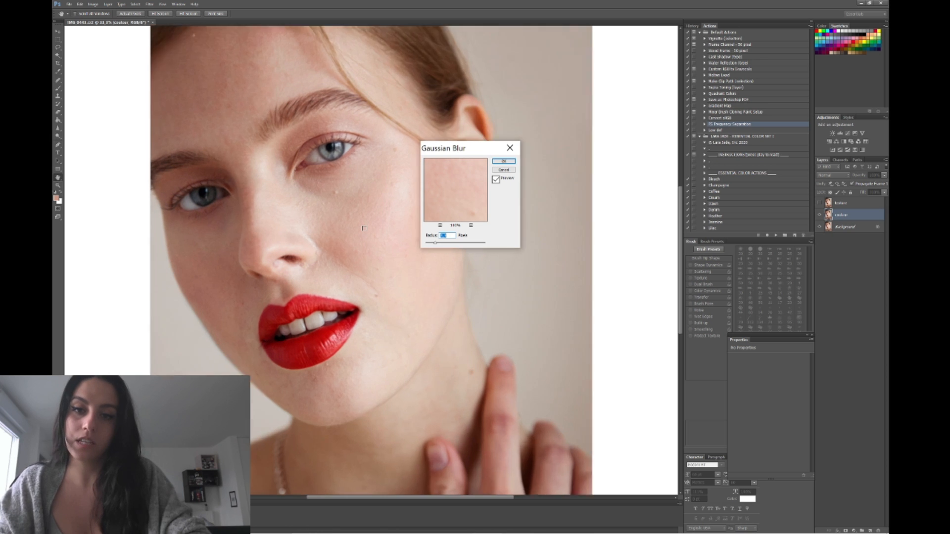
key("ctrl+plus")
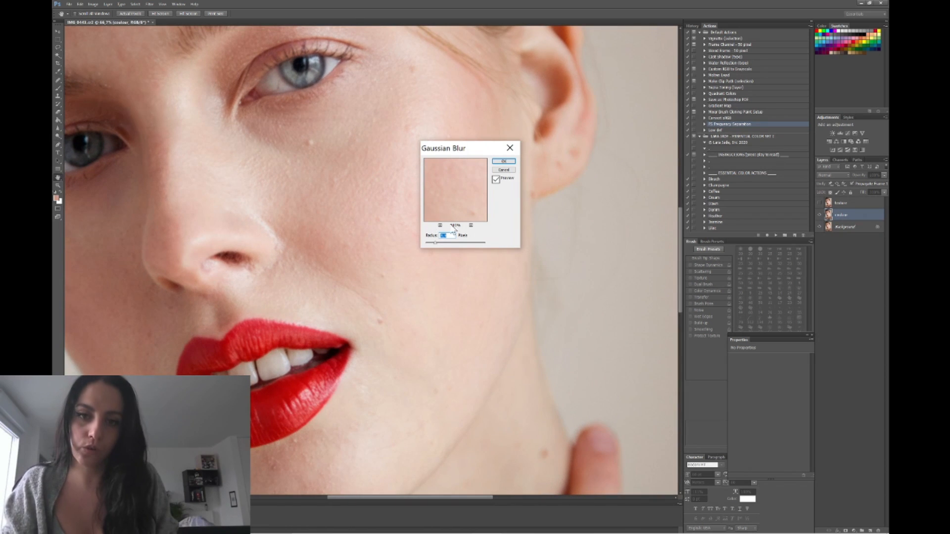
key("ctrl+plus")
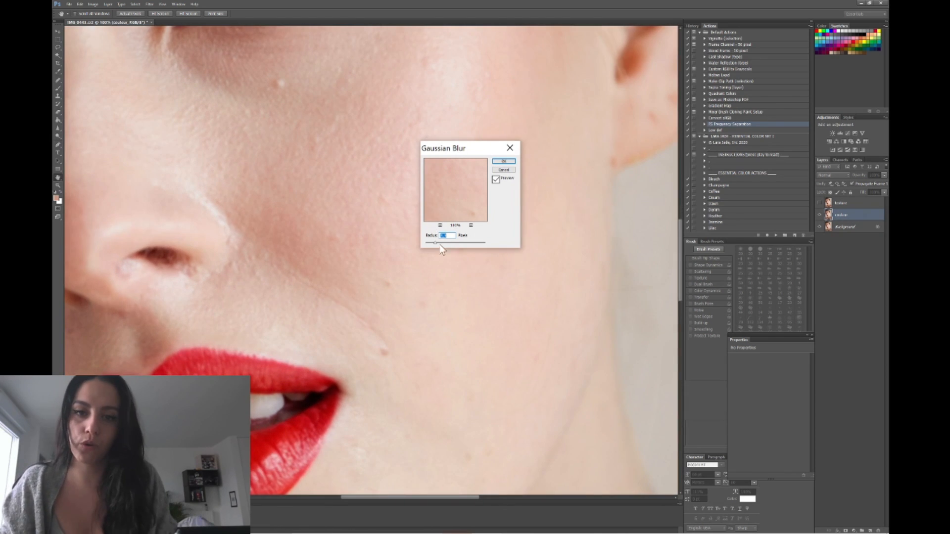
left_click_drag(433, 242, 435, 243)
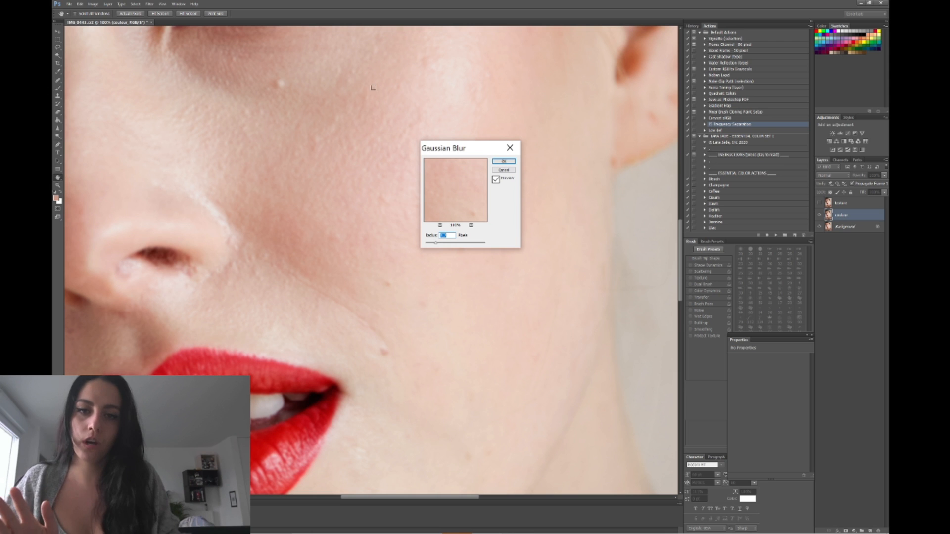
left_click(496, 180)
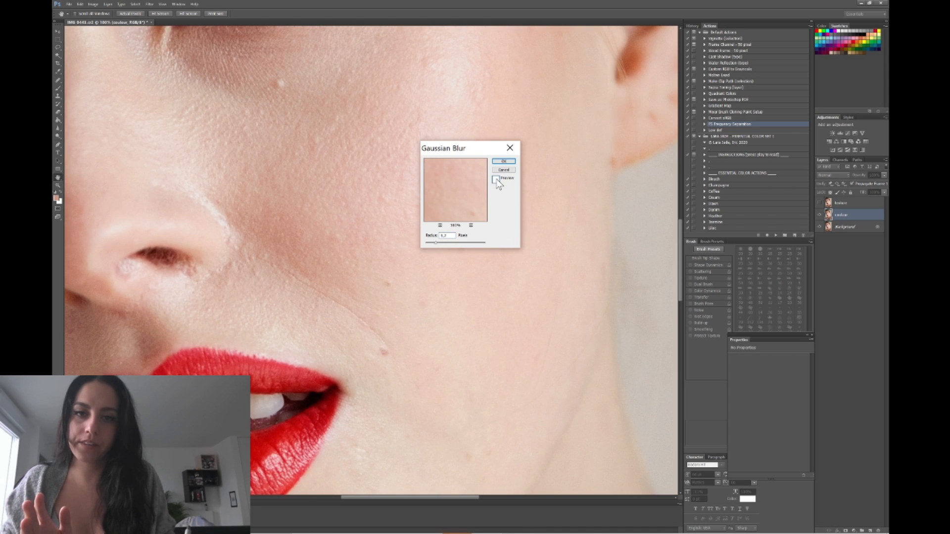
key("Return")
key("s")
- Show the texture layer and run Apply Image on it with the colour layer as source, Subtract blending, scale 2 and offset 128
left_click(819, 203)
left_click(846, 202)
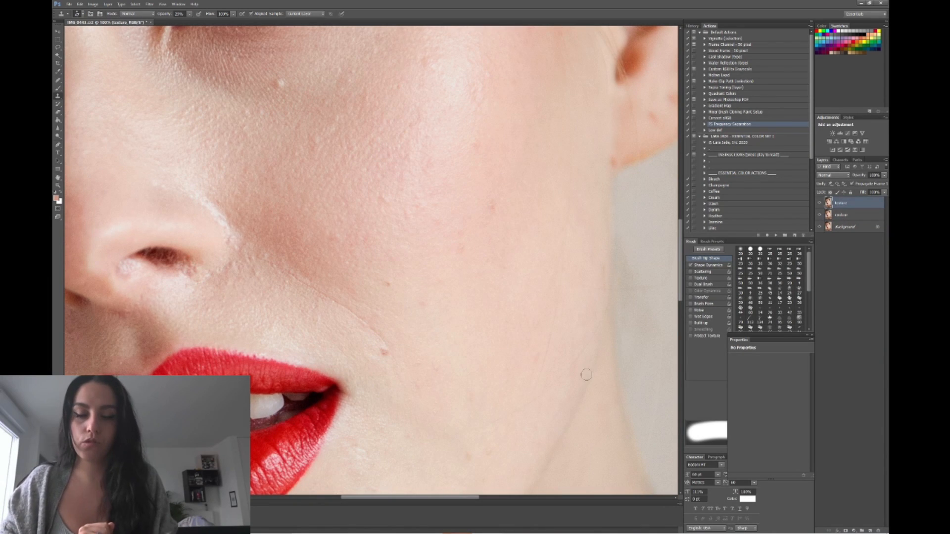
left_click(93, 4)
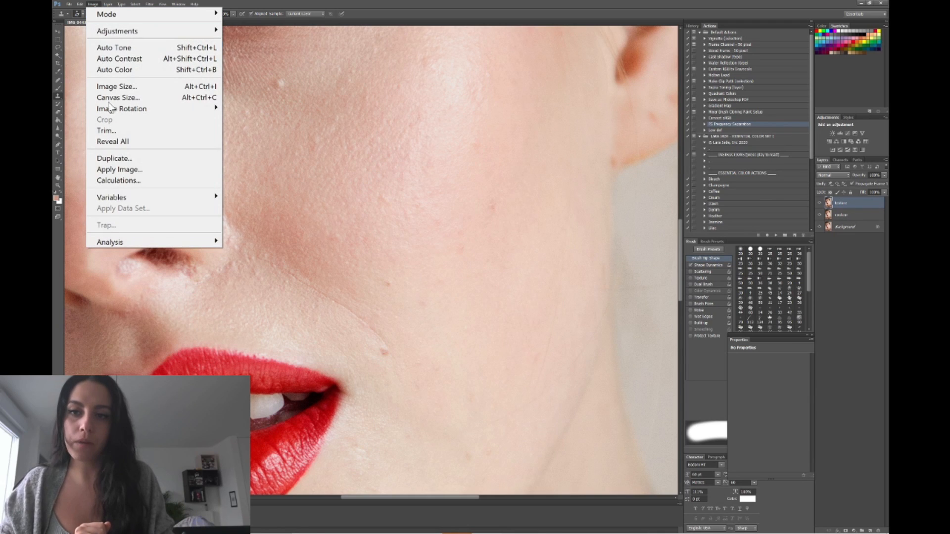
left_click(121, 170)
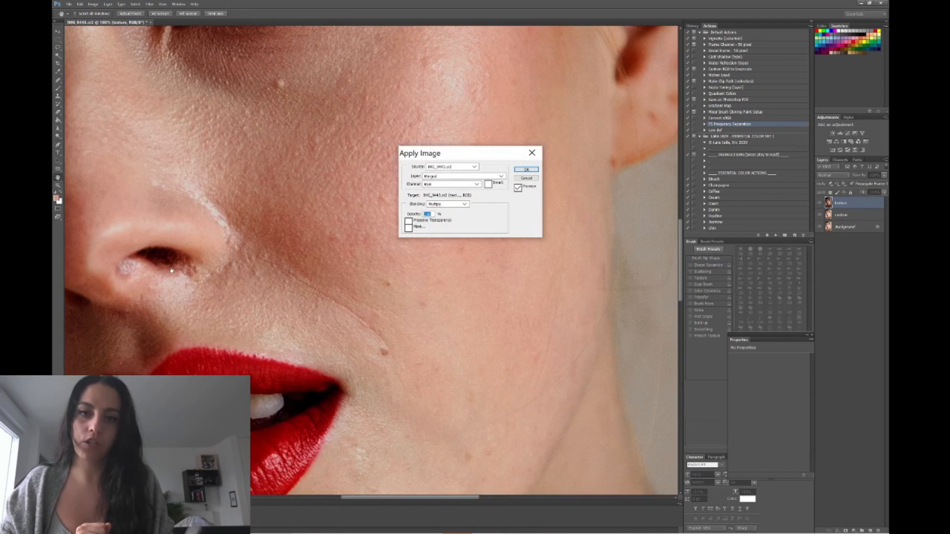
left_click(447, 176)
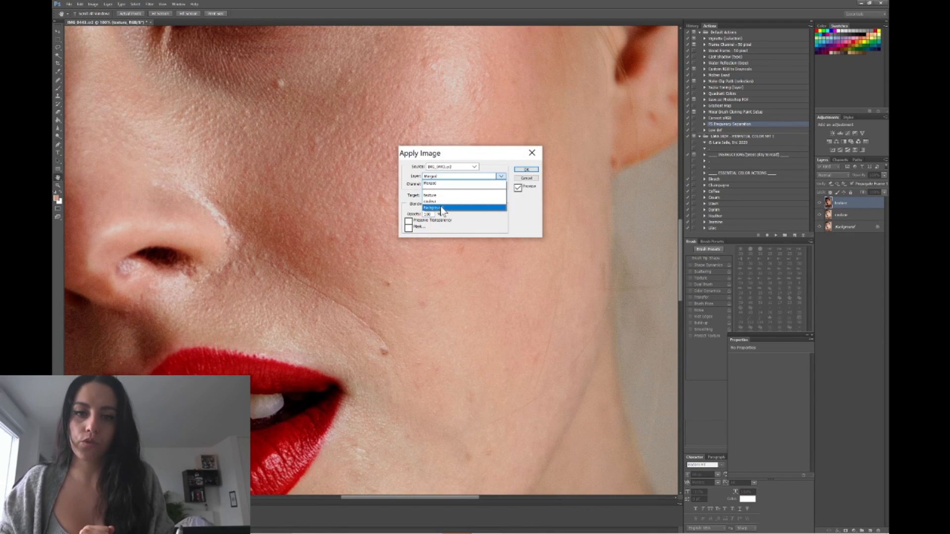
left_click(440, 206)
left_click(448, 204)
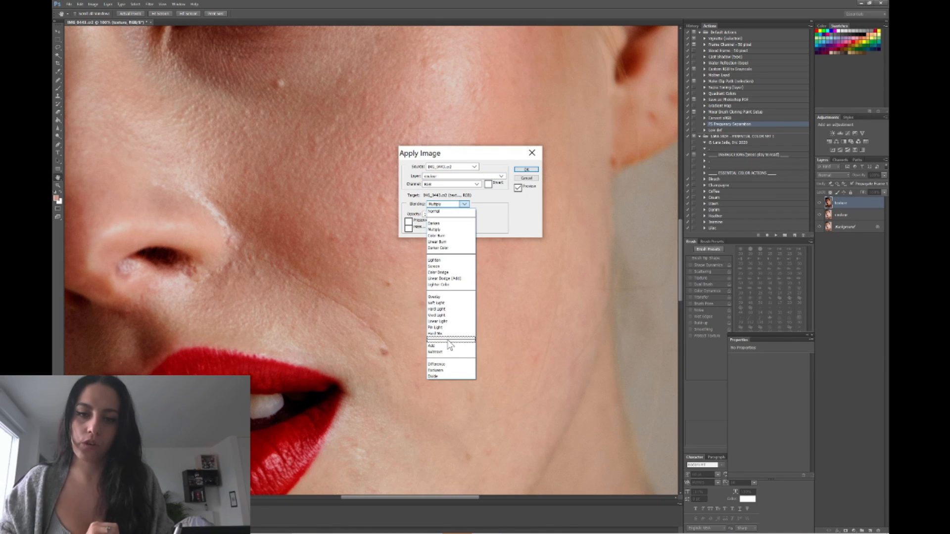
left_click(446, 352)
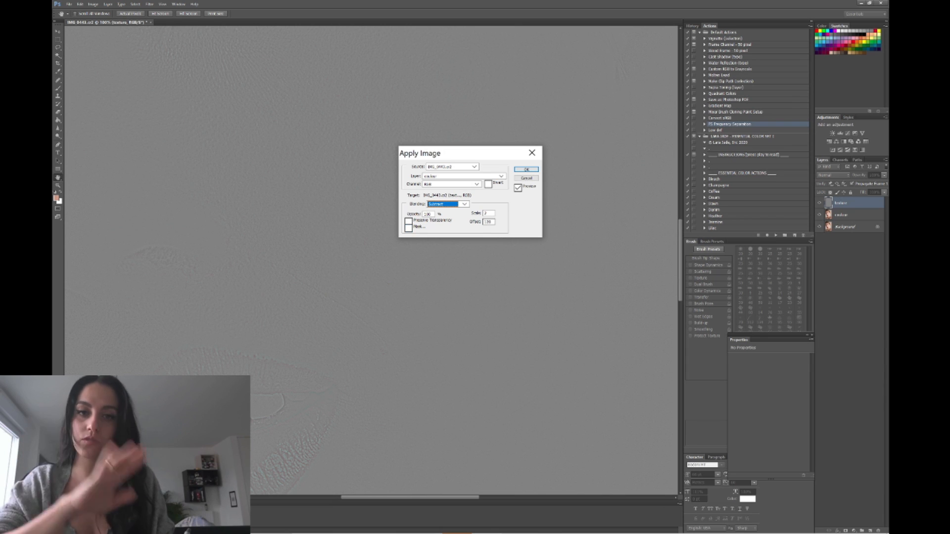
left_click(526, 169)
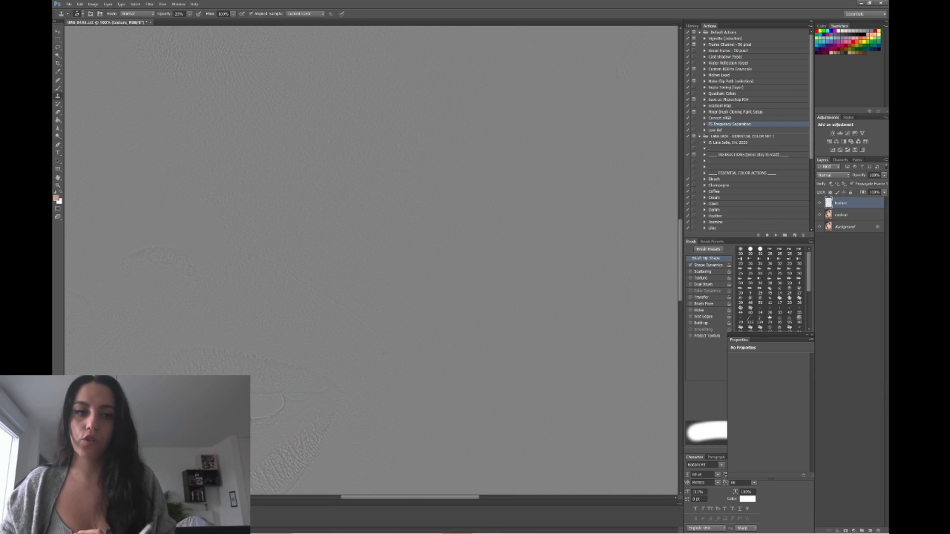
- Set the texture layer's blending mode to Linear Light and group it with the colour layer
left_click(828, 175)
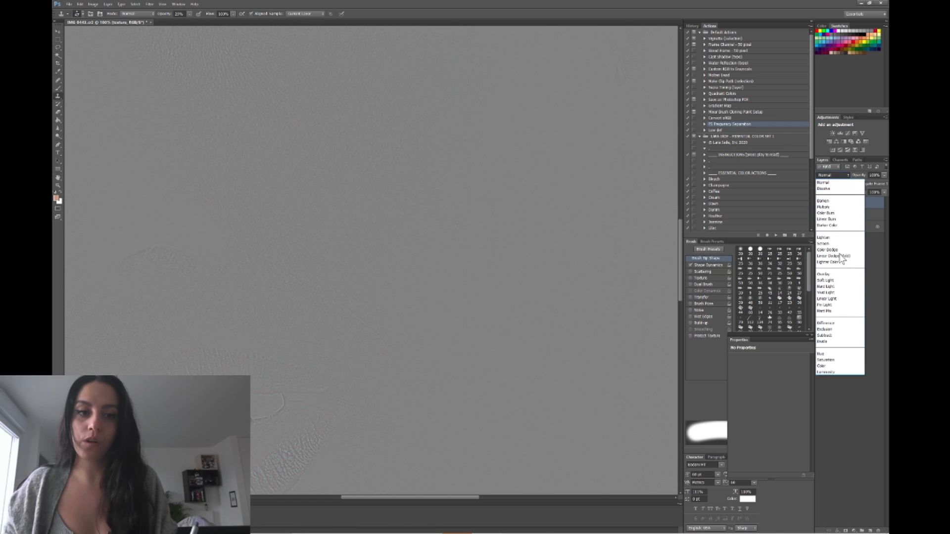
left_click(834, 299)
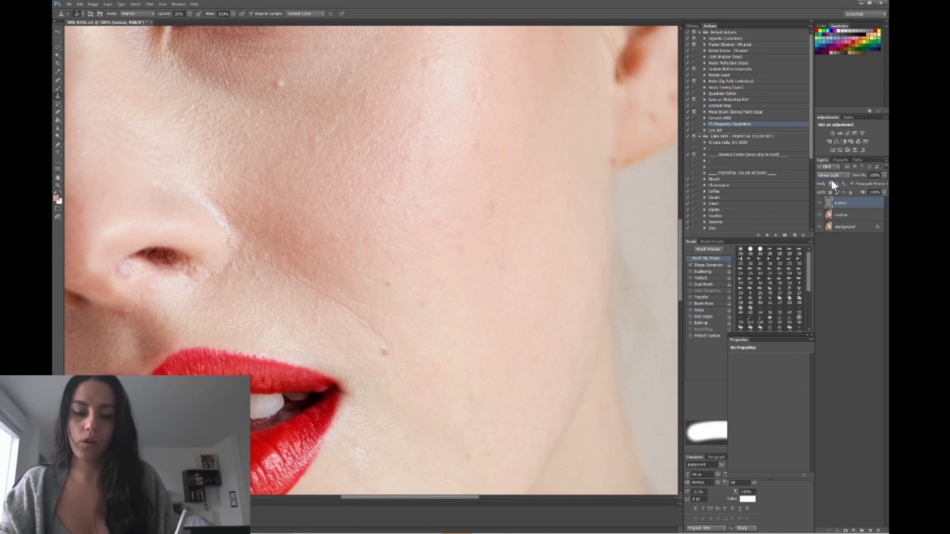
left_click(850, 213, "shift")
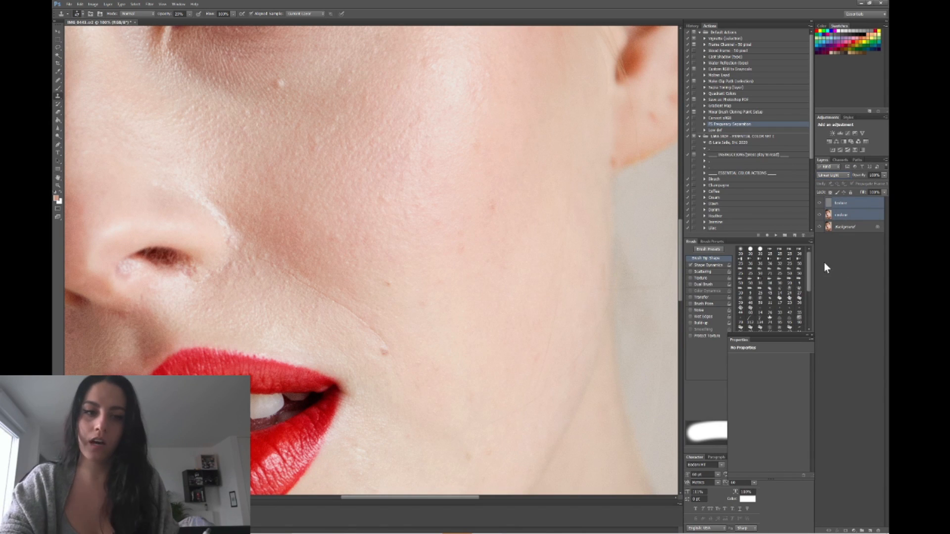
key("ctrl+g")
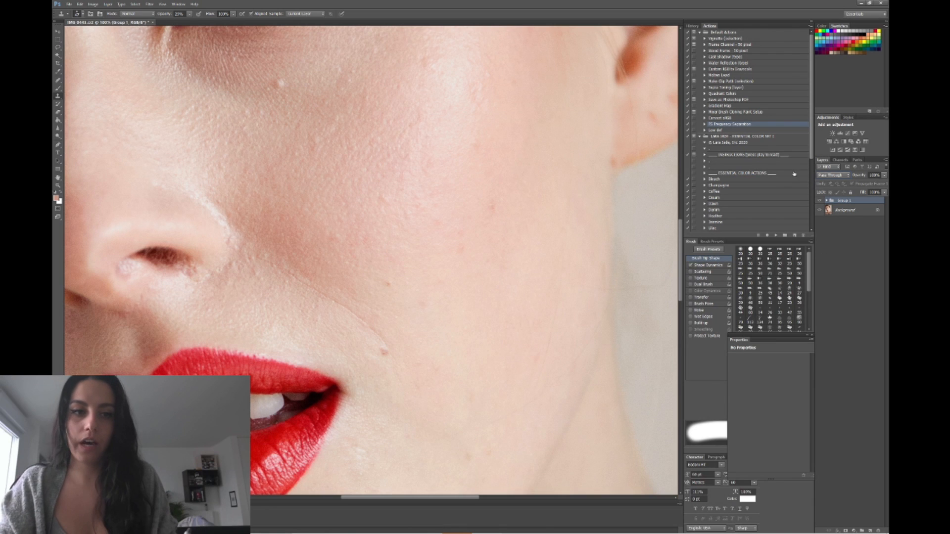
- Compare the portrait with the frequency separation group hidden and shown
left_click(820, 200)
key("ctrl+minus")
key("ctrl+minus")
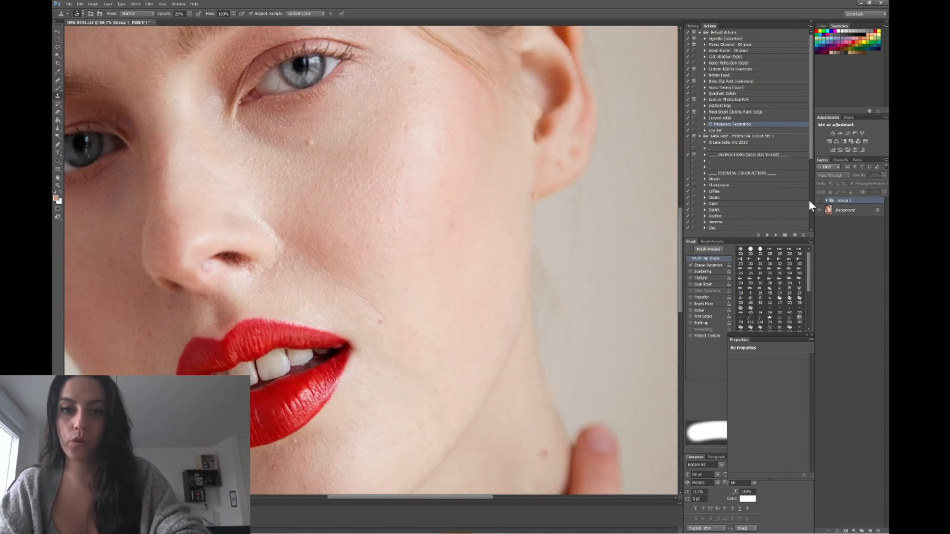
left_click(820, 200)
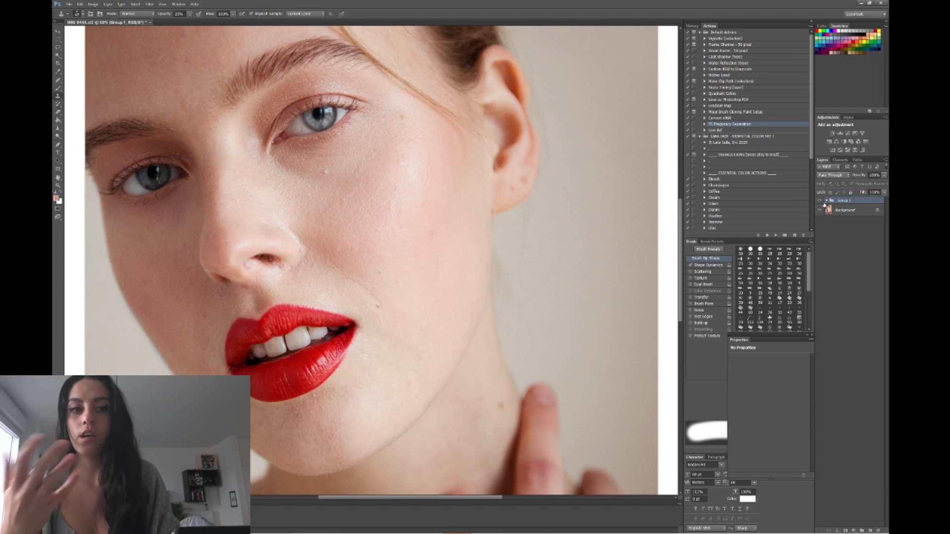
- Expand the frequency separation group and select the colour layer for retouching the cheek
left_click(826, 201)
double_click(846, 222)
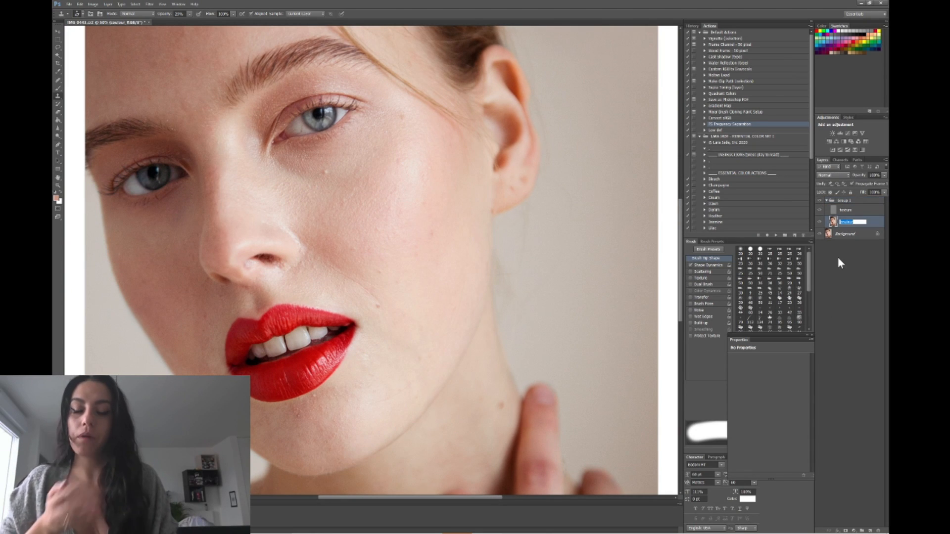
key("Return")
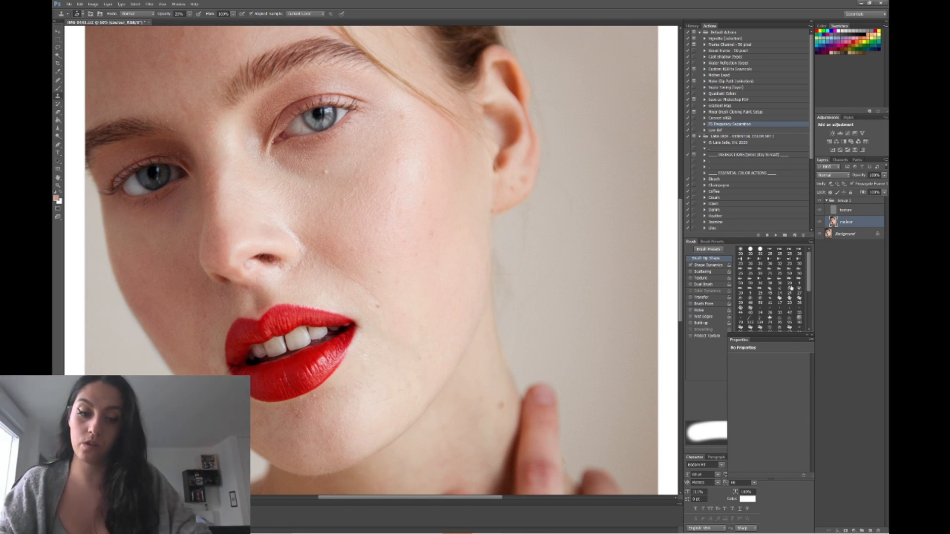
key("ctrl+plus")
key("ctrl+plus")
key("ctrl+plus")
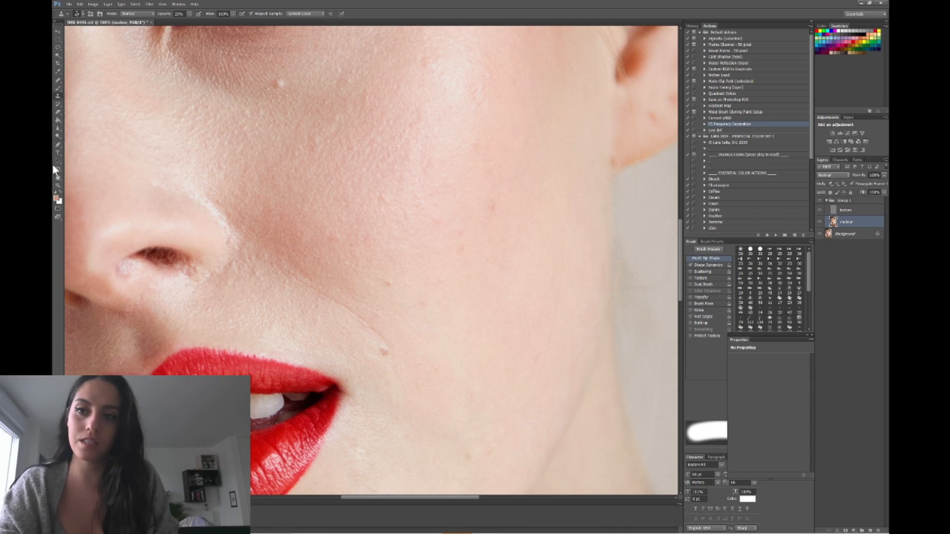
- Remove the small pale spot beneath the eye on the colour layer with the Patch tool, using clean cheek skin
key("s")
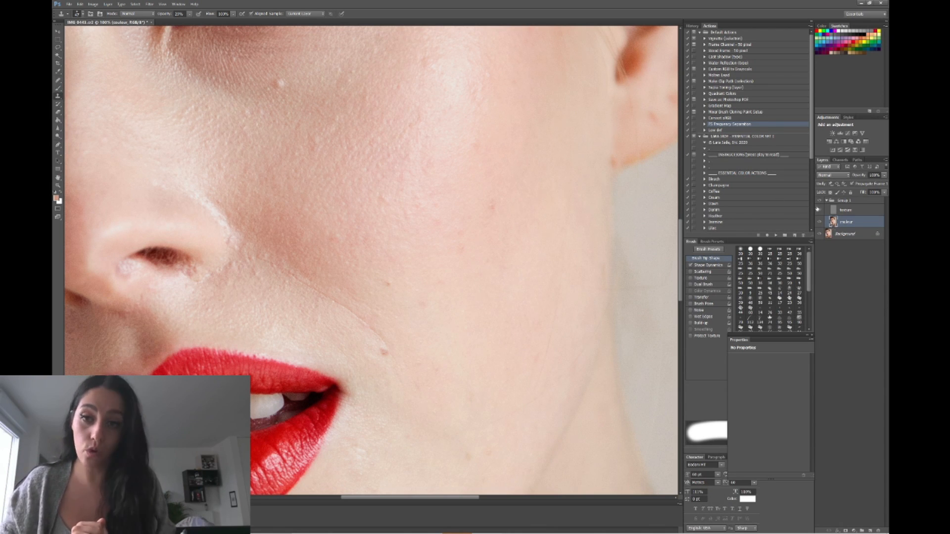
left_click(58, 81)
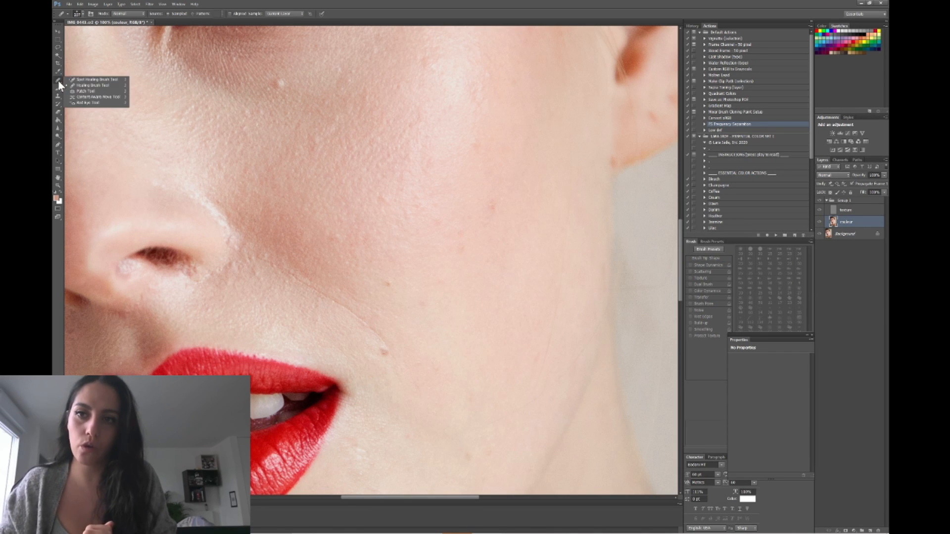
left_click(58, 80)
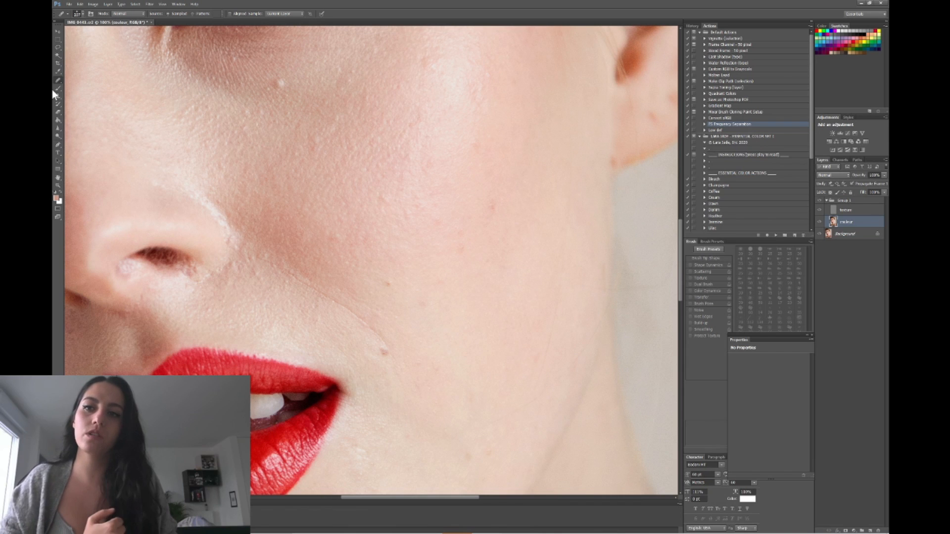
left_click(58, 81)
left_click(81, 91)
mouse_move(286, 62)
left_mouse_down()
mouse_move(261, 89)
mouse_move(310, 94)
mouse_move(289, 63)
mouse_move(302, 133)
mouse_move(335, 176)
left_mouse_up()
left_click(314, 221)
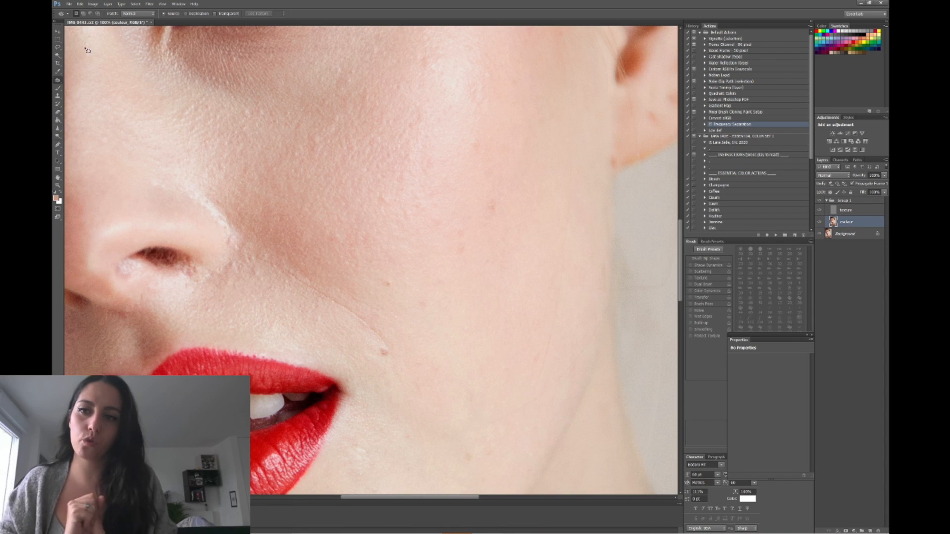
- Even out the uneven skin tone on the upper cheek beneath the eye with the Healing Brush
left_click(58, 81)
left_click(92, 85)
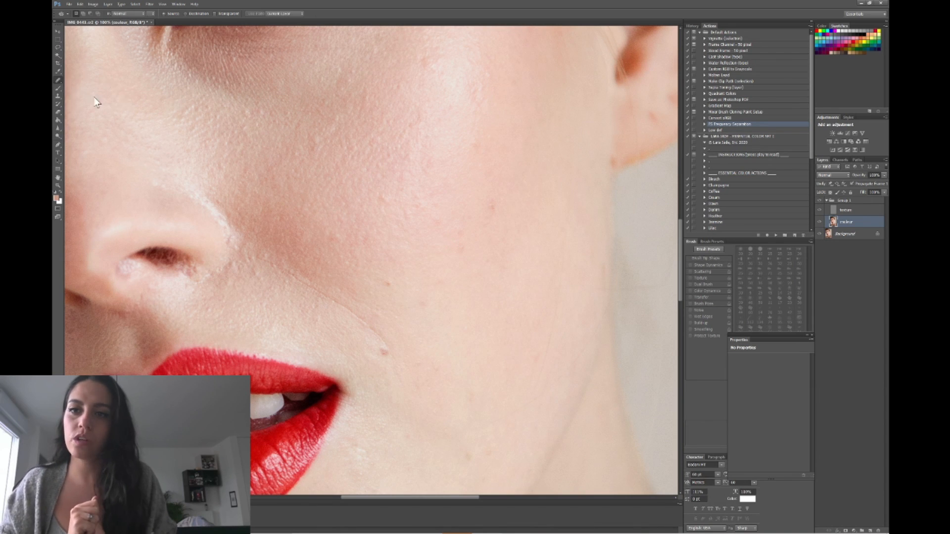
mouse_move(312, 146)
left_mouse_down()
mouse_move(284, 149)
mouse_move(289, 127)
mouse_move(338, 147)
mouse_move(371, 144)
mouse_move(353, 157)
mouse_move(334, 150)
left_mouse_up()
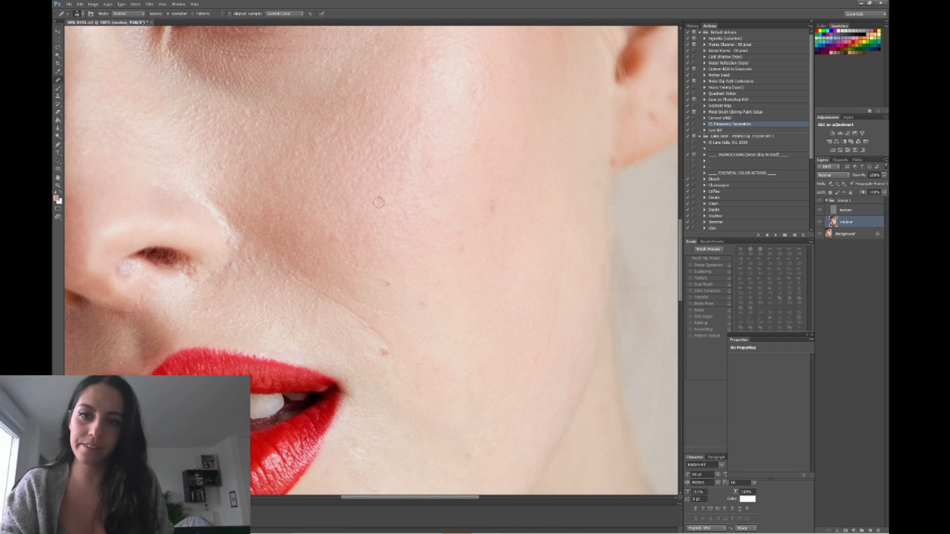
left_click_drag(383, 203, 391, 197)
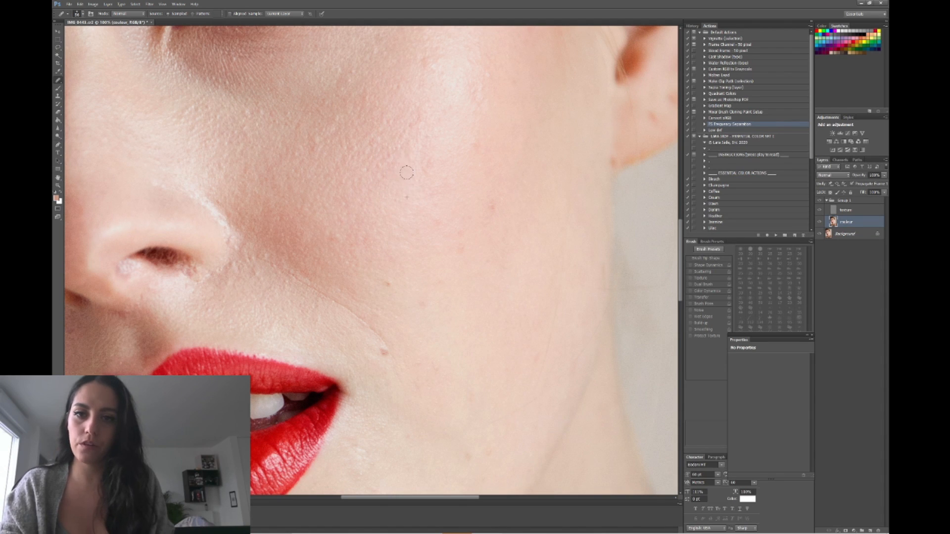
mouse_move(379, 161)
left_mouse_down()
mouse_move(351, 152)
mouse_move(345, 185)
mouse_move(371, 197)
left_mouse_up()
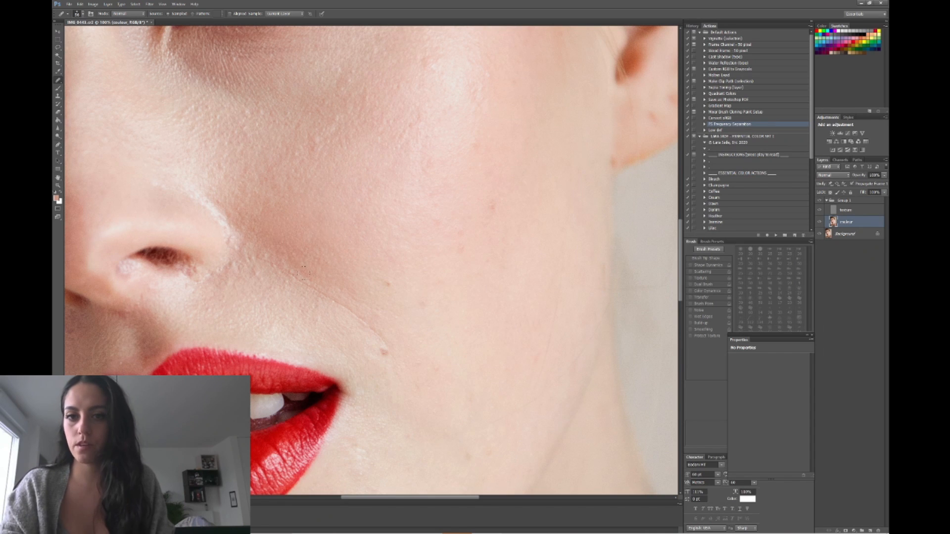
- Sample clean skin and heal the reddish marks and small blemishes across the middle and outer cheek
key("ctrl+minus")
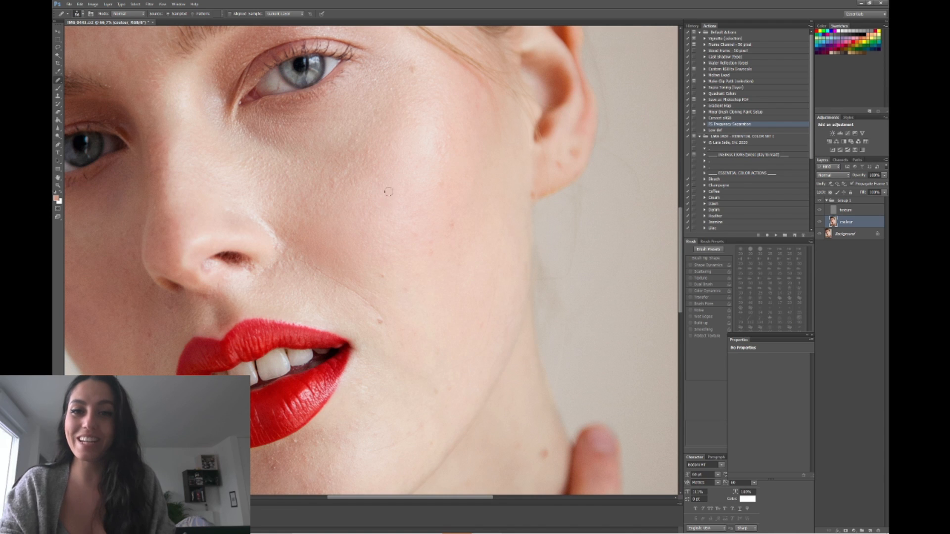
left_click(376, 203)
left_click(374, 177, "alt")
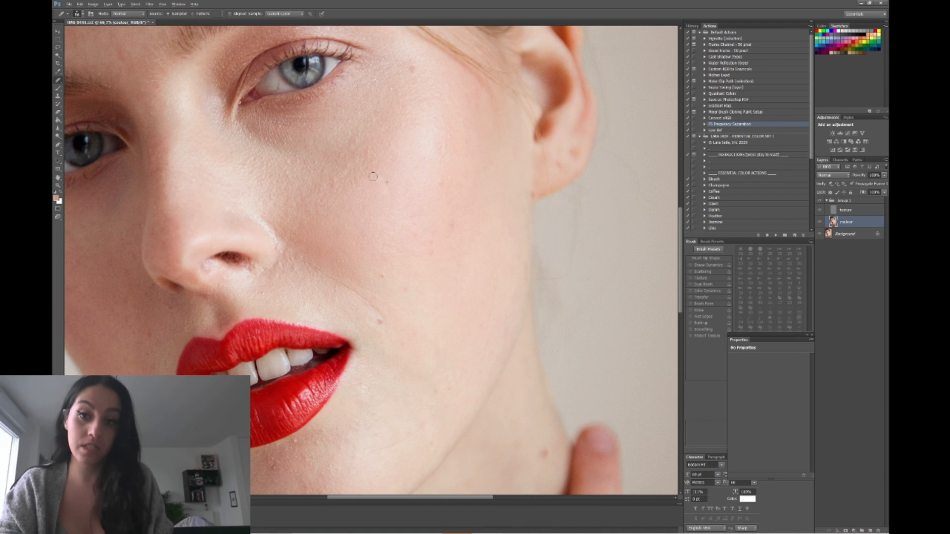
mouse_move(367, 155)
left_mouse_down()
mouse_move(366, 172)
mouse_move(336, 194)
left_mouse_up()
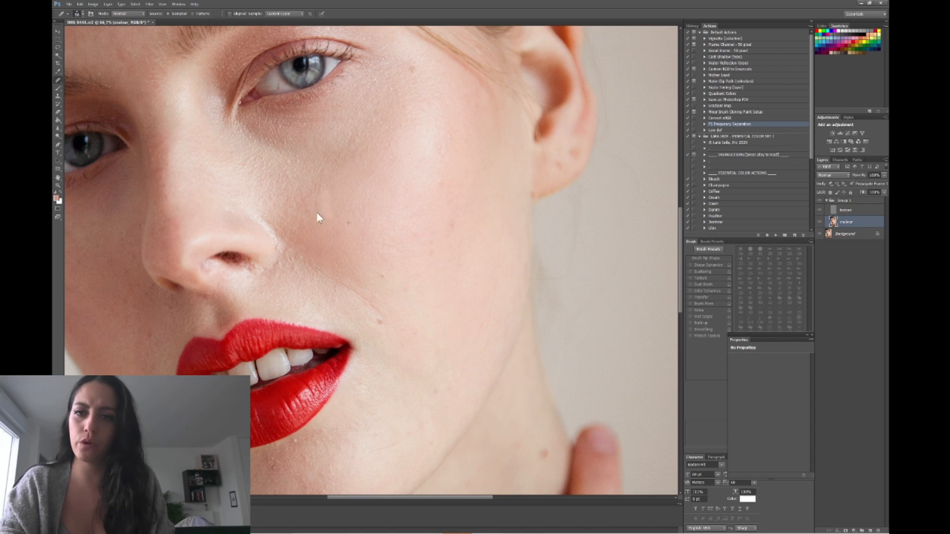
mouse_move(323, 174)
left_mouse_down()
mouse_move(340, 168)
mouse_move(346, 214)
left_mouse_up()
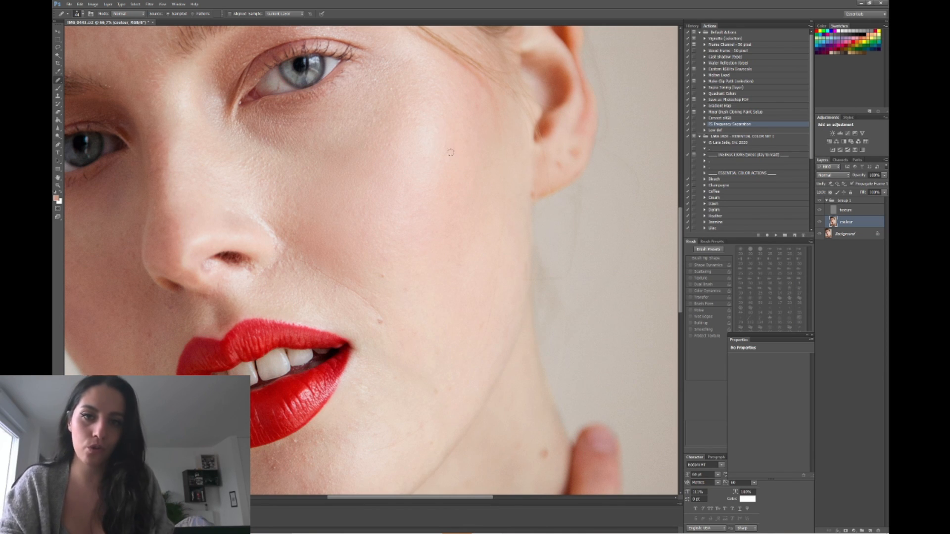
left_click(394, 256)
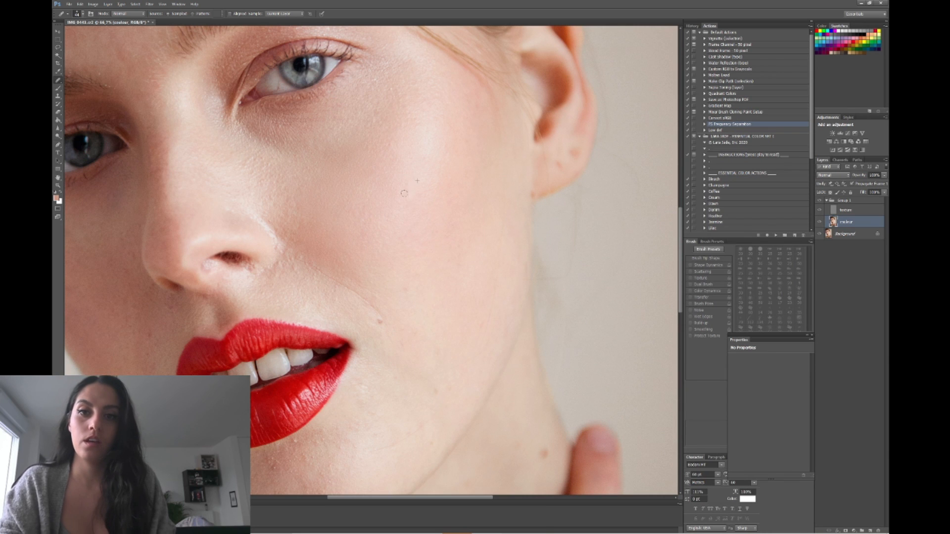
left_click(426, 274)
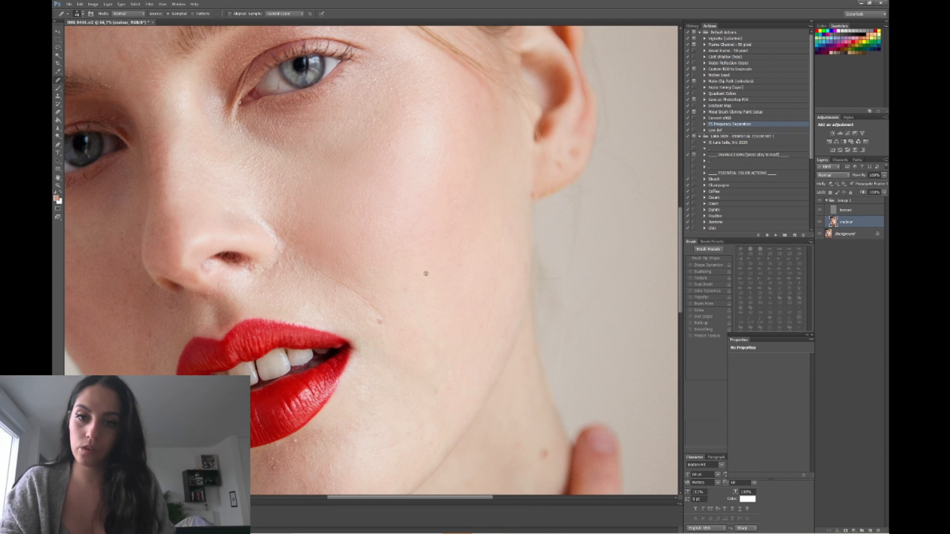
left_click(417, 248)
left_click(377, 293)
- Heal the spots and discoloured patches on the lower cheek beside the corner of the mouth
key("ctrl+plus")
key("ctrl+plus")
left_click_drag(413, 453, 496, 214)
left_click_drag(416, 416, 320, 289)
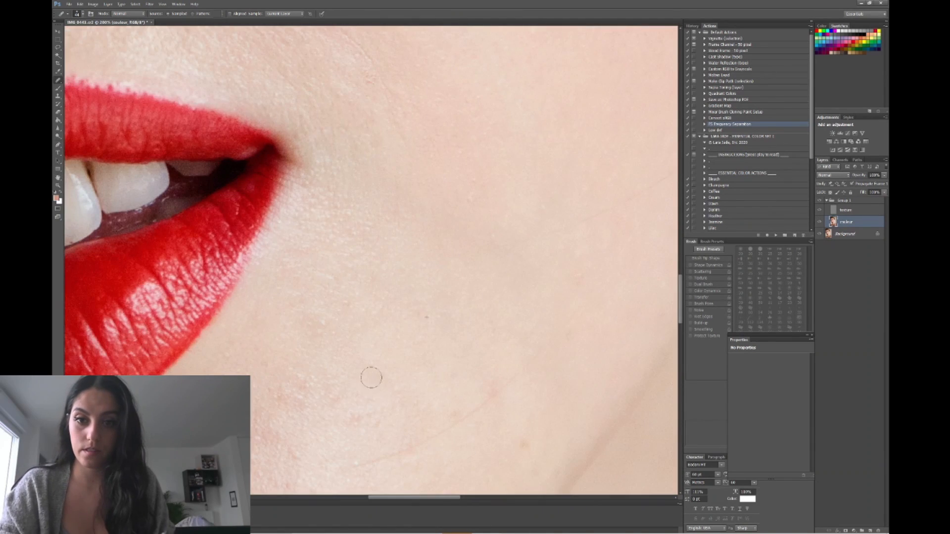
left_click_drag(535, 437, 444, 321)
- Heal the marks on the chin and jawline of the colour layer with a smaller Healing Brush
left_click(845, 210)
left_click(845, 222)
left_click_drag(258, 293, 394, 144)
key("bracketleft")
key("bracketleft")
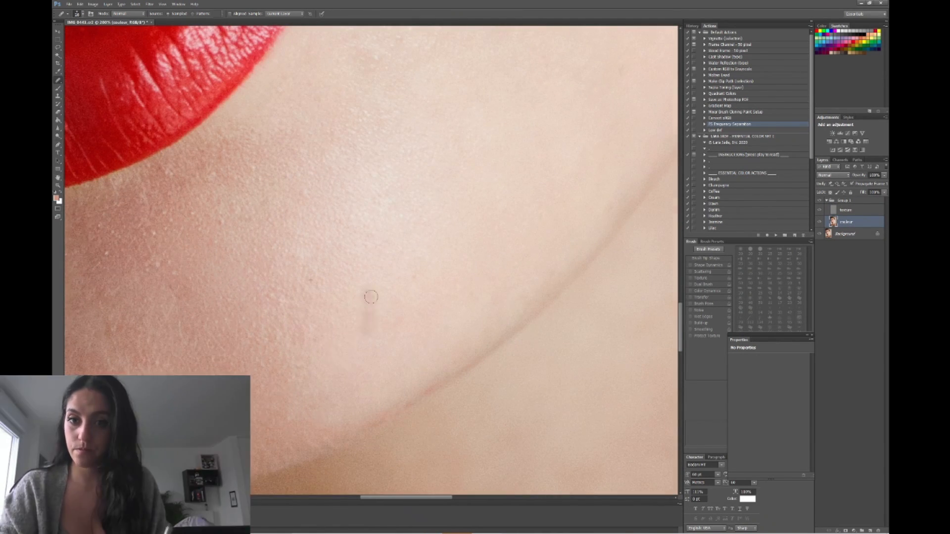
left_click_drag(193, 302, 341, 331)
key("ctrl+minus")
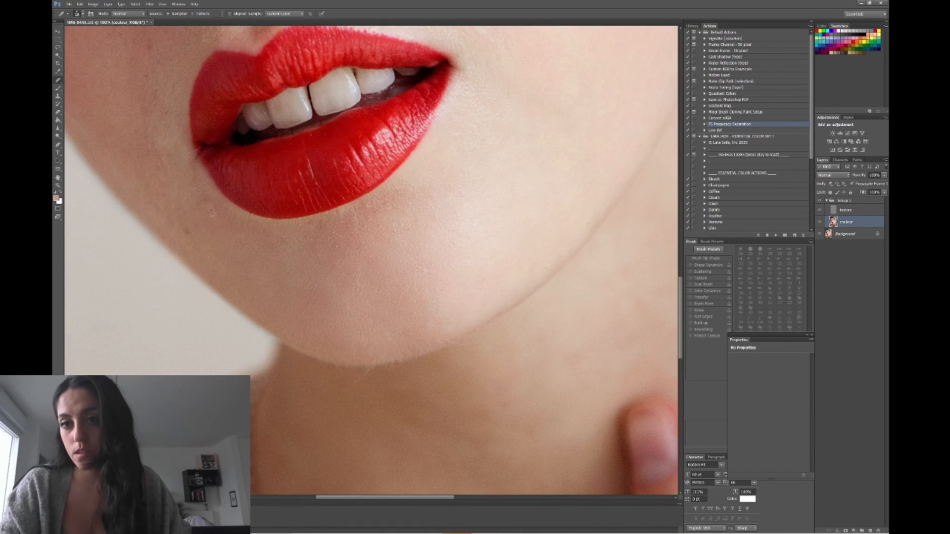
- Heal the blemishes beside the lips and along the cheek on the shadowed side of the face
left_click_drag(204, 234, 254, 272)
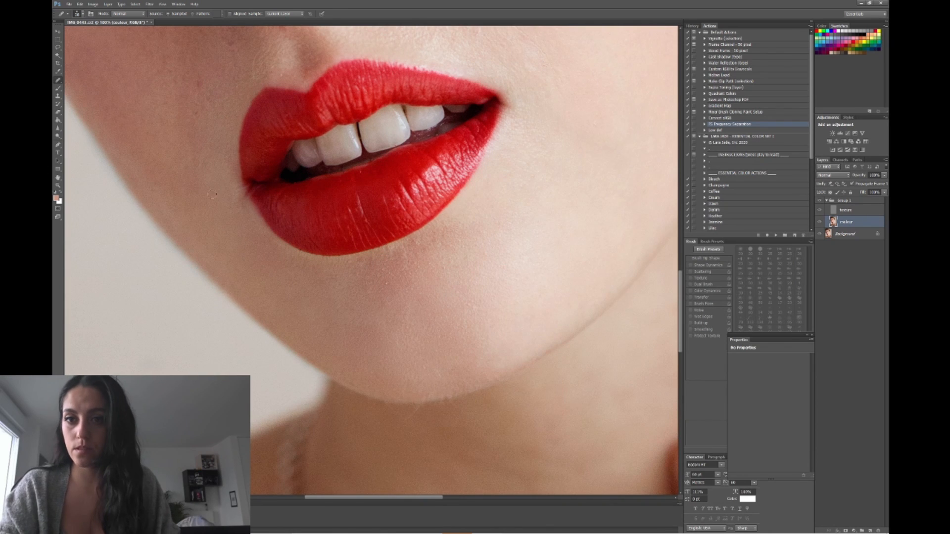
left_click_drag(208, 125, 232, 257)
left_click_drag(252, 182, 331, 201)
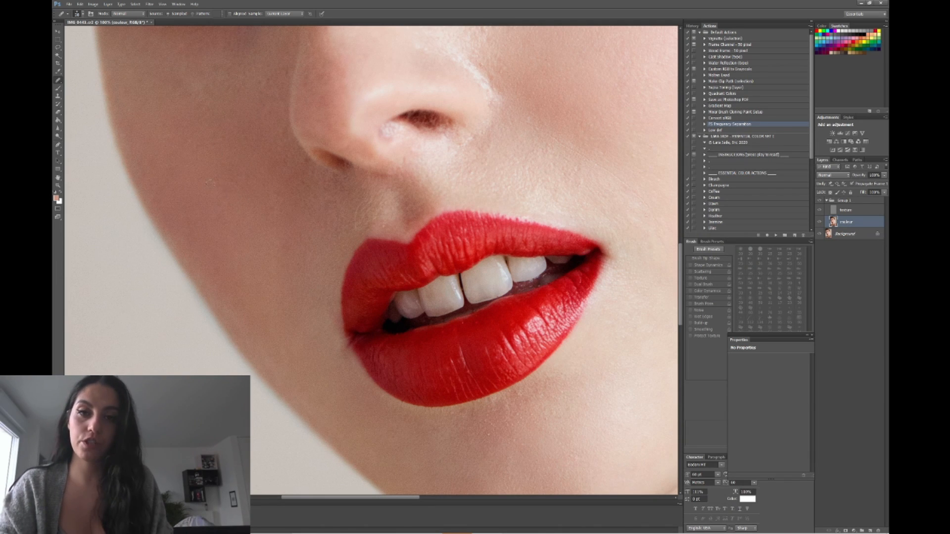
left_click_drag(225, 126, 214, 239)
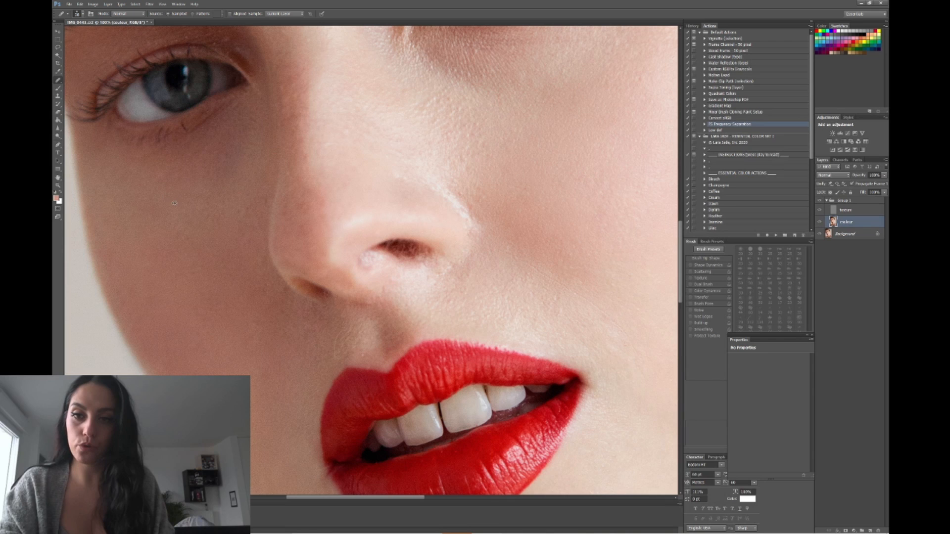
- Heal the small spots under the shadowed eye and on the cheek beside the nose
left_click(233, 165)
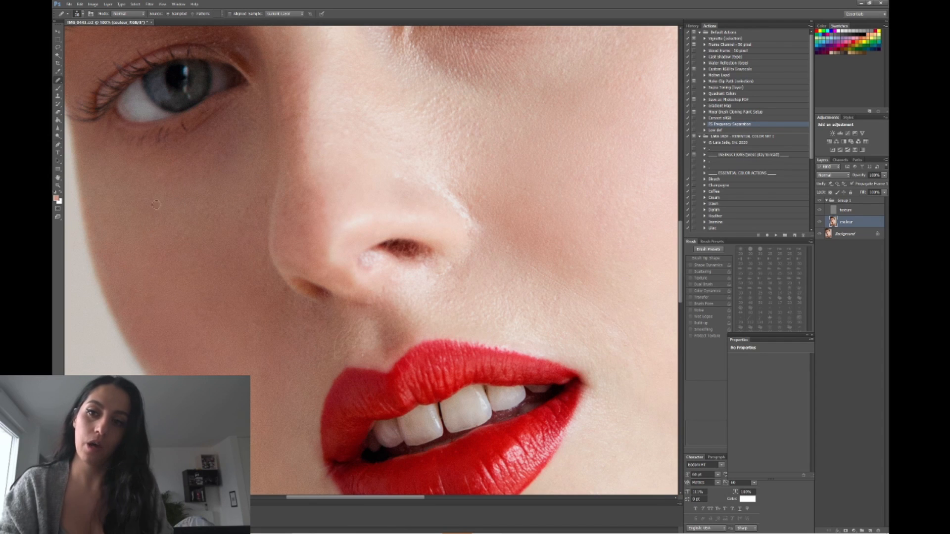
left_click(247, 211)
left_click(258, 210)
scroll(218, 257, "up", 4)
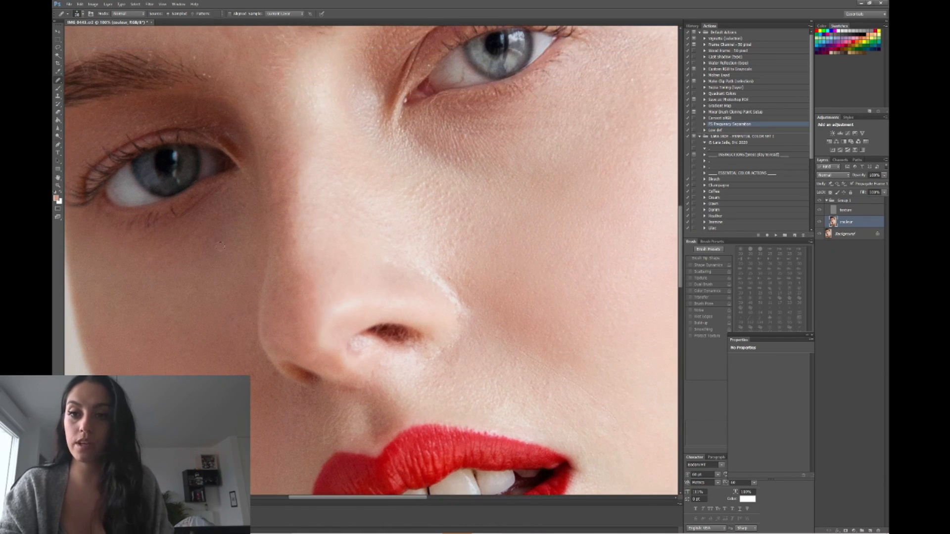
scroll(220, 246, "down", 4)
left_click(229, 342)
left_click(239, 360)
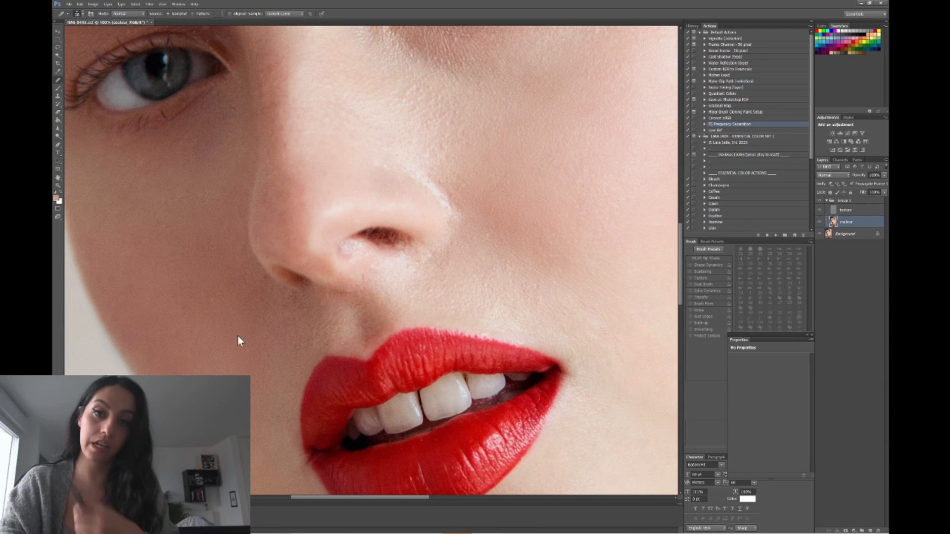
- Compare the retouched face with the original by hiding and showing the frequency separation group
scroll(257, 200, "up", 5)
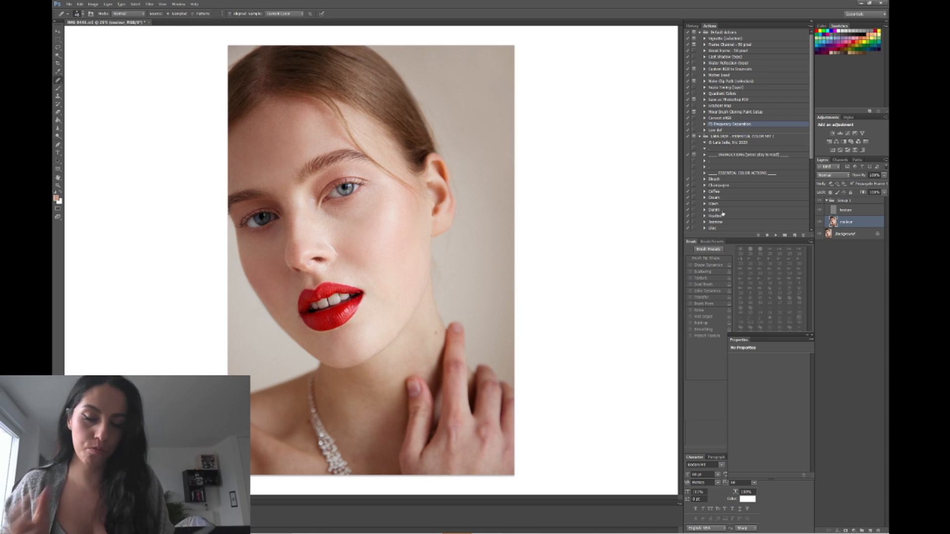
key("ctrl+plus")
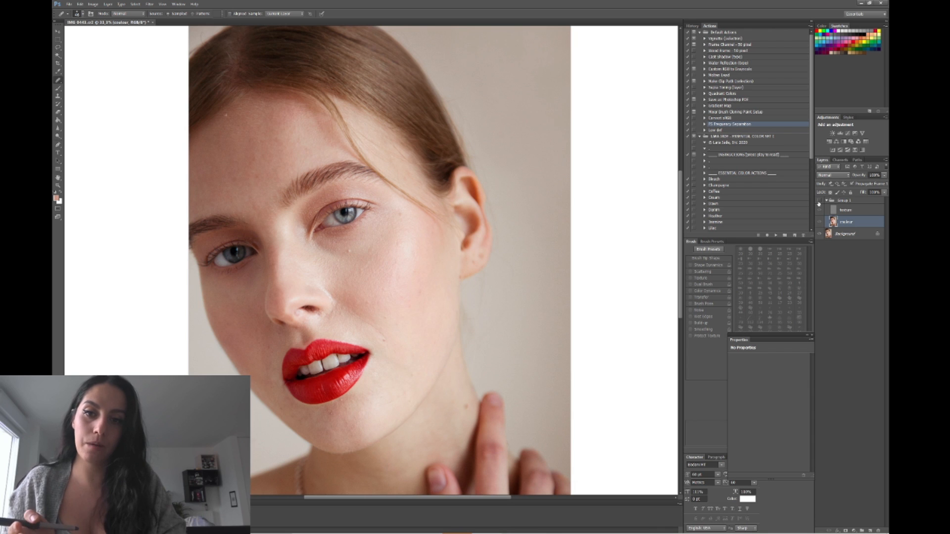
key("ctrl+plus")
key("ctrl+plus")
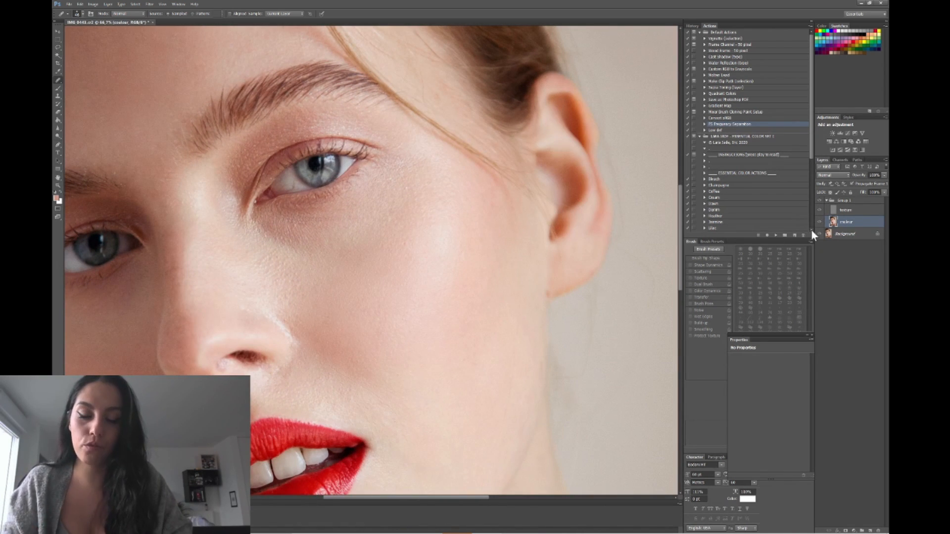
left_click(819, 201)
left_click(819, 202)
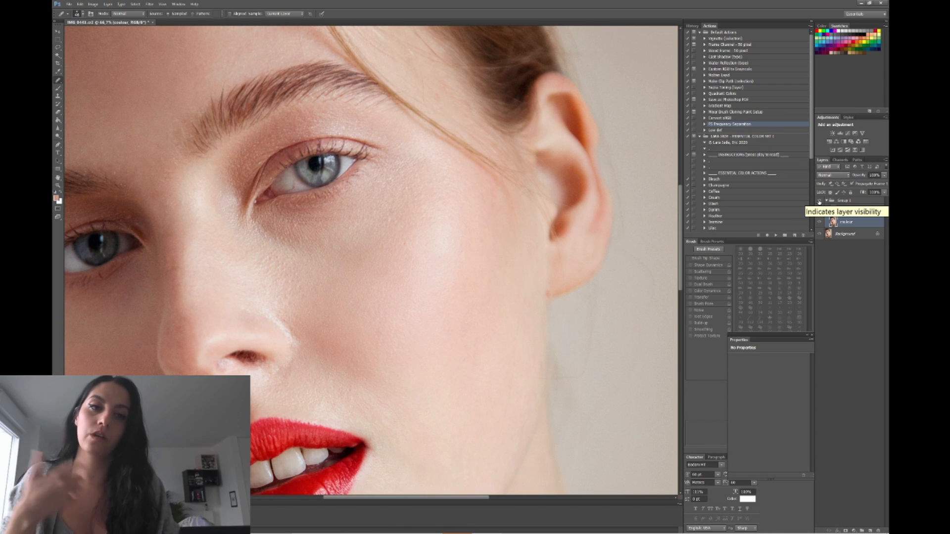
- Name the layer group after frequency separation, collapse it and hide it
left_click(857, 200)
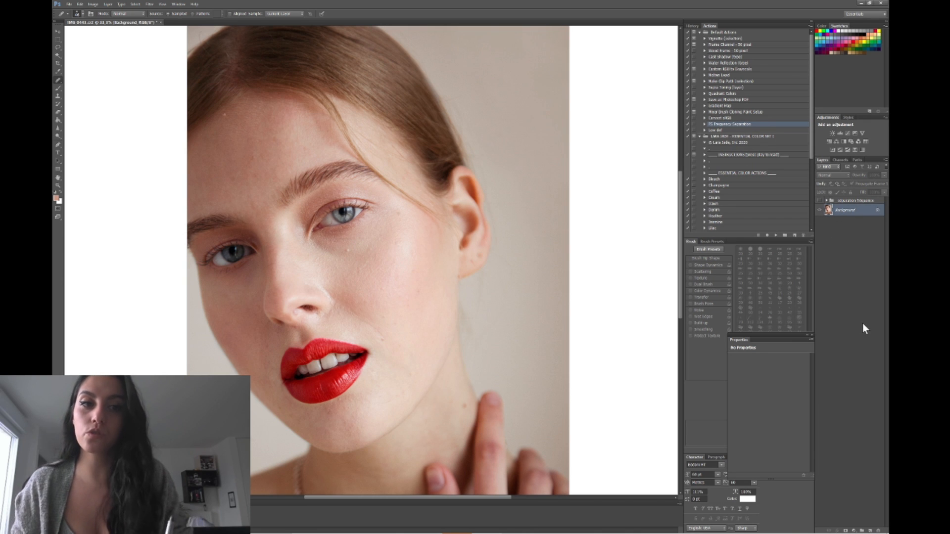
left_click(852, 281)
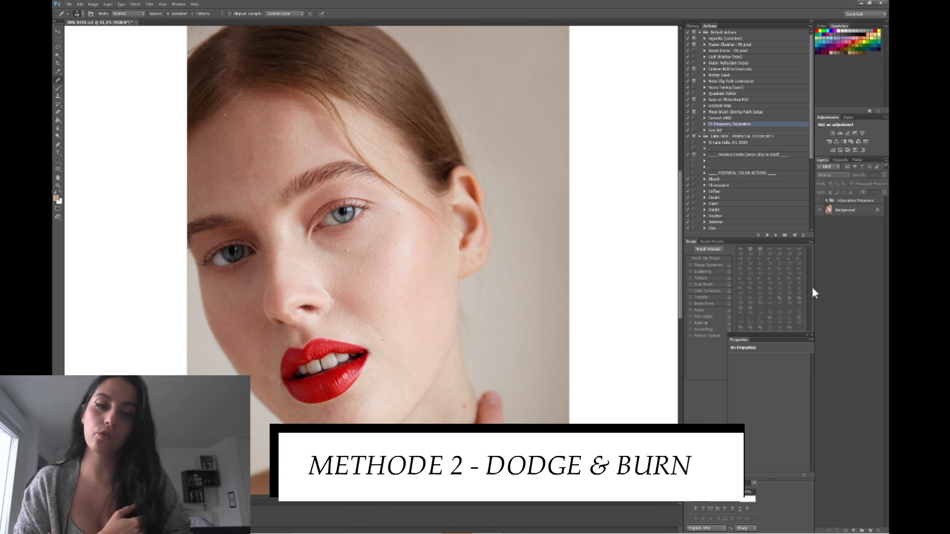
- Add a Curves adjustment layer above the Background, raise its midtones to brighten the image, and name it "dodge1"
left_click(844, 212)
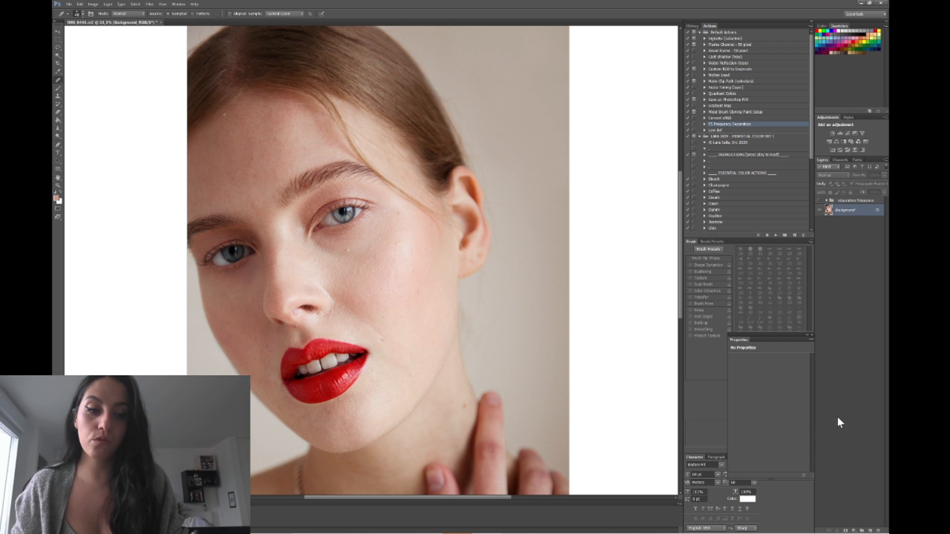
left_click(853, 531)
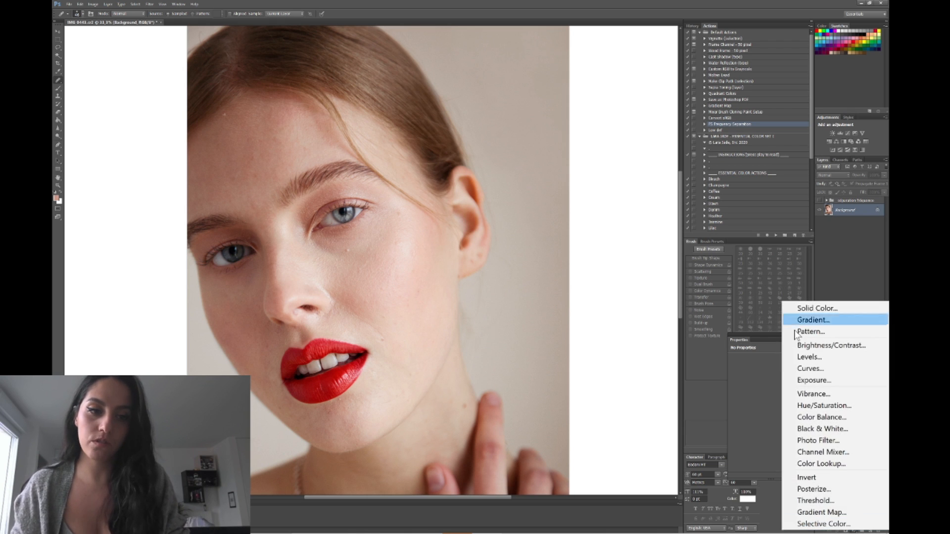
left_click(807, 370)
mouse_move(774, 404)
left_mouse_down()
mouse_move(766, 391)
mouse_move(775, 392)
left_mouse_up()
double_click(855, 211)
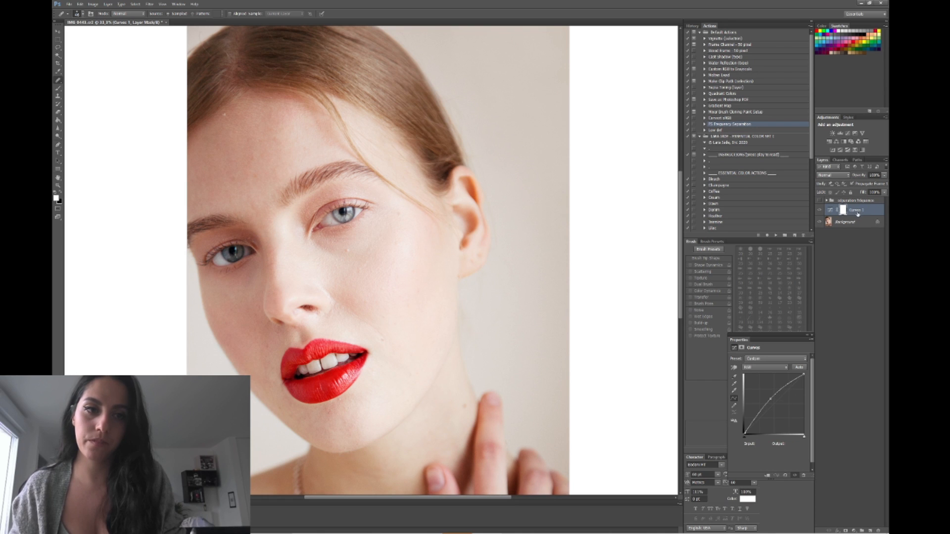
type("claie1")
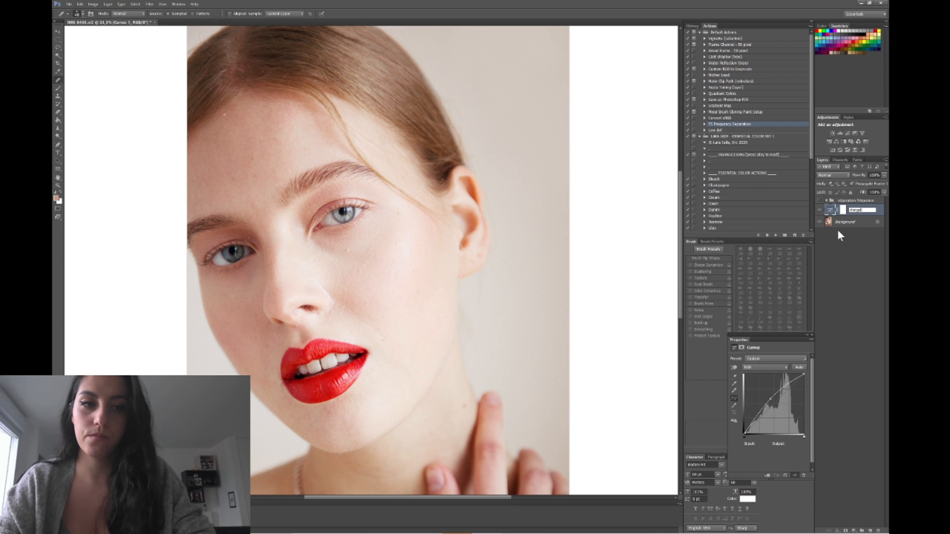
key("Return")
- Add a second Curves adjustment layer, lower its midtones to darken the image, and name it "burn"
left_click(853, 530)
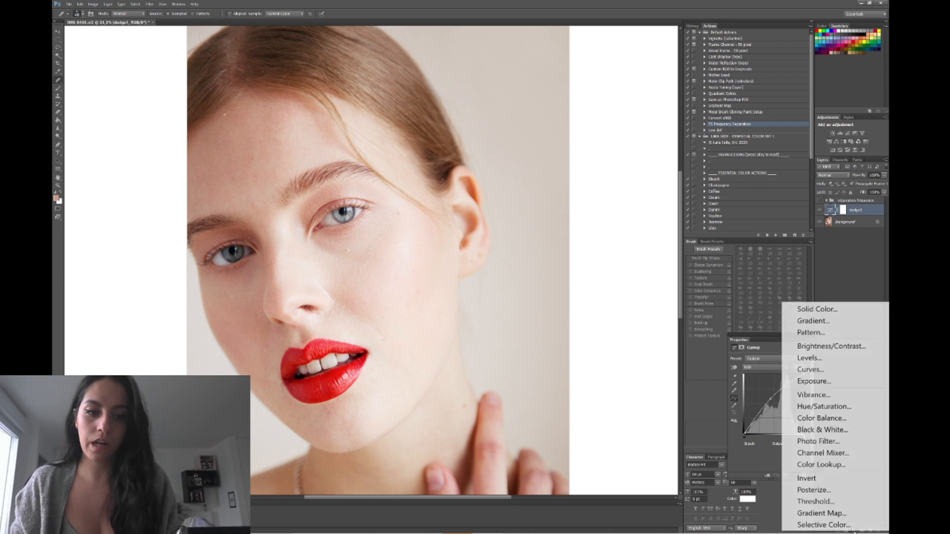
left_click(797, 384)
left_click_drag(775, 407, 779, 410)
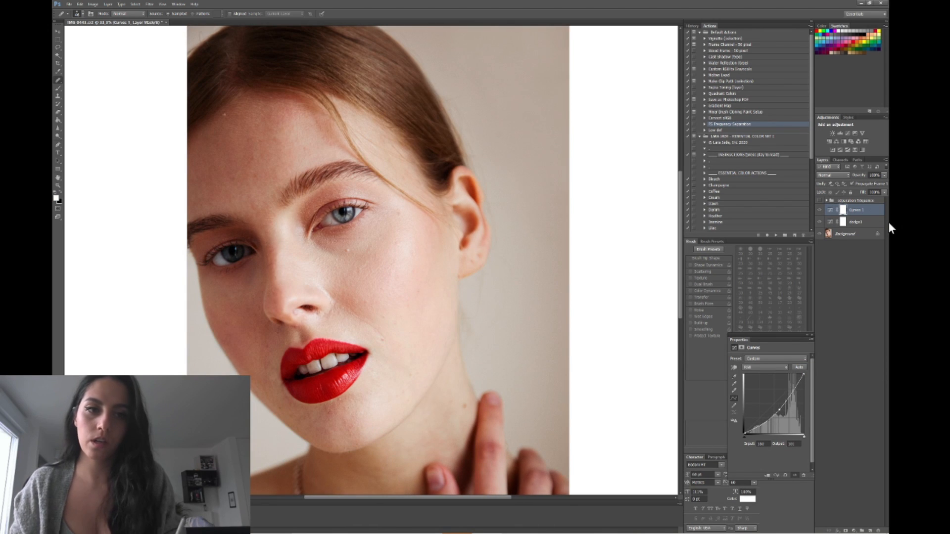
double_click(856, 210)
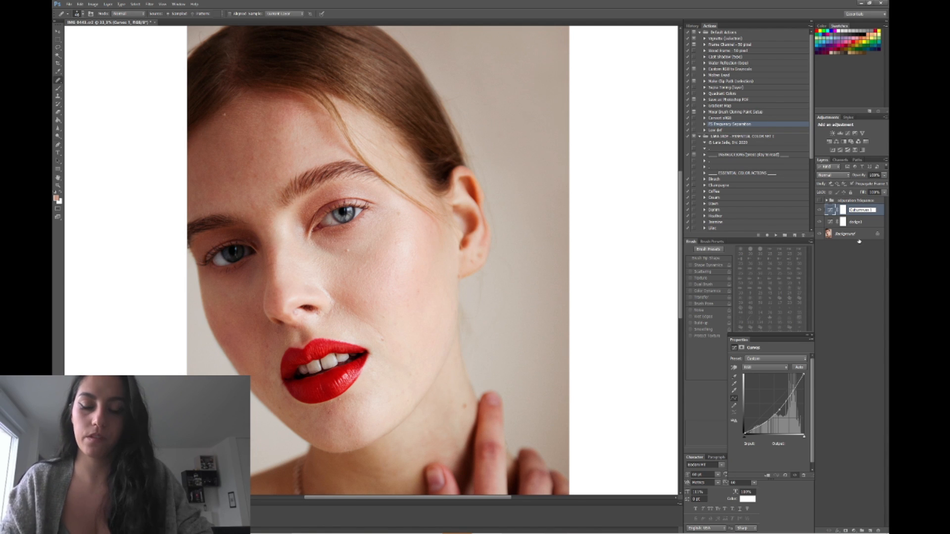
type("burn")
left_click_drag(873, 210, 849, 210)
type("burn")
key("Return")
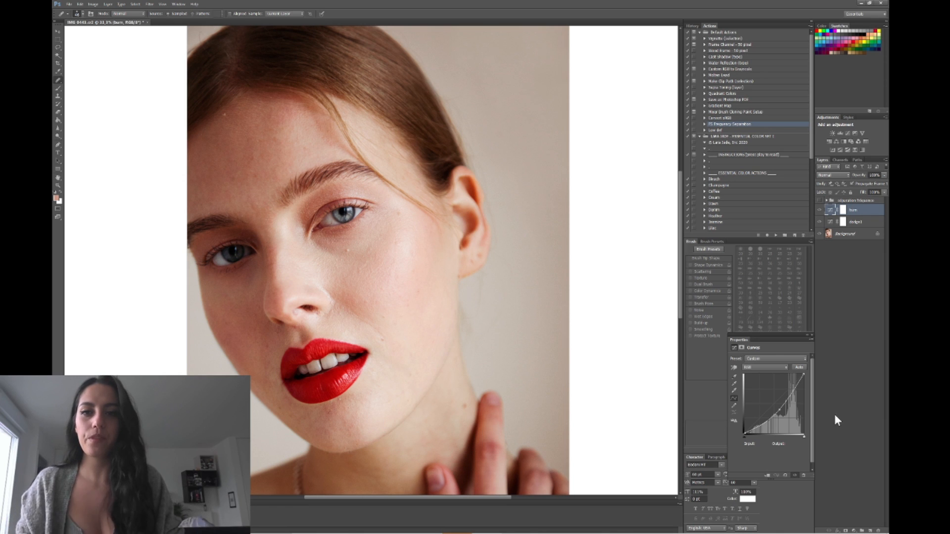
- Group the burn and dodge1 layers together and expand the new group
left_click(854, 221, "shift")
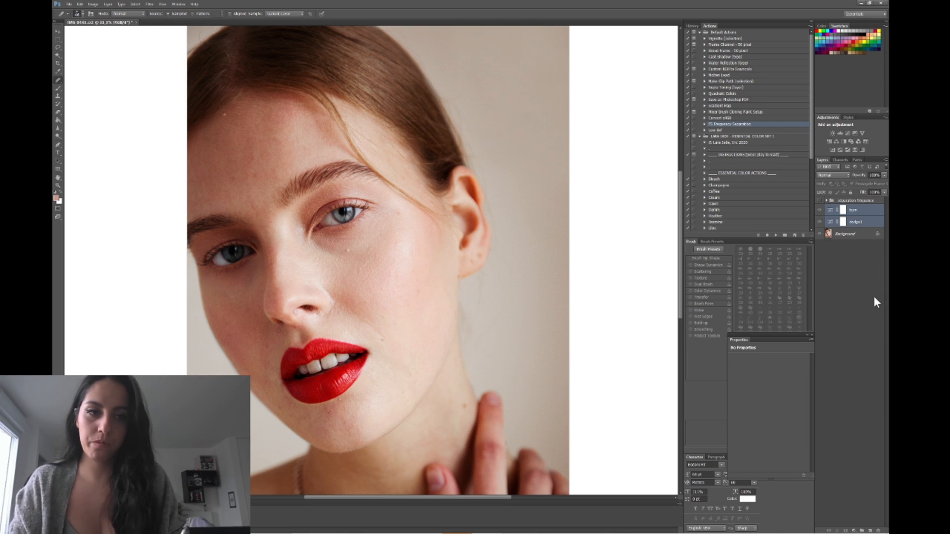
key("ctrl+g")
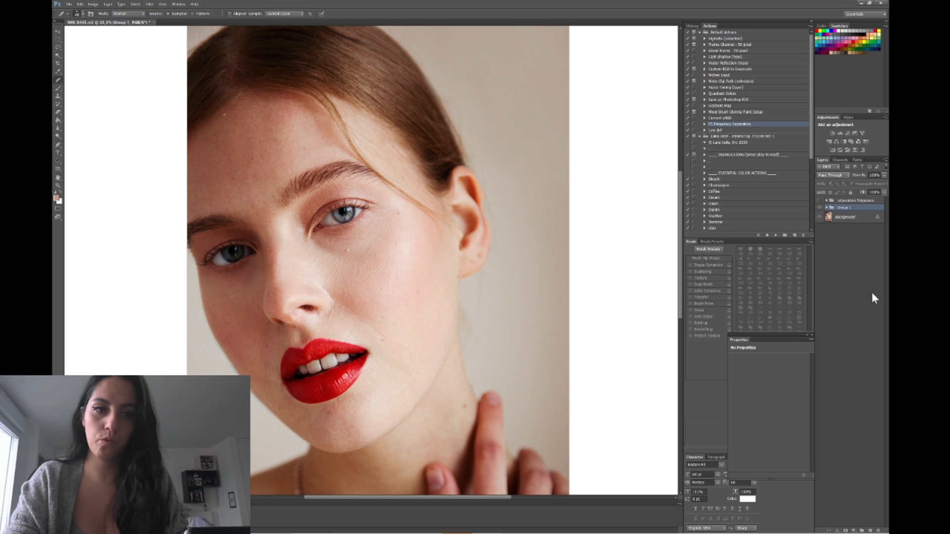
left_click(827, 208)
- Set the blend mode of both the burn and dodge1 layers to Luminosity
double_click(862, 221)
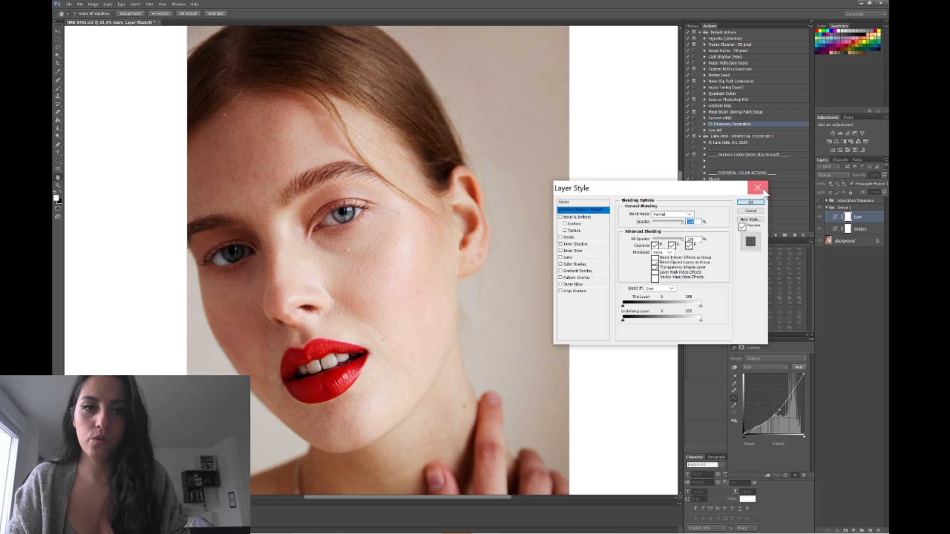
left_click(757, 188)
left_click(826, 176)
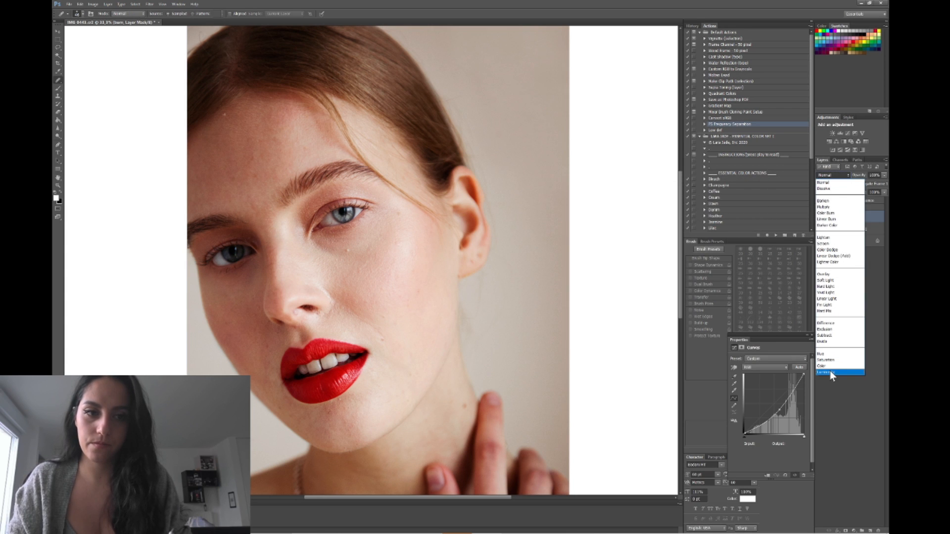
left_click(835, 370)
left_click(862, 230)
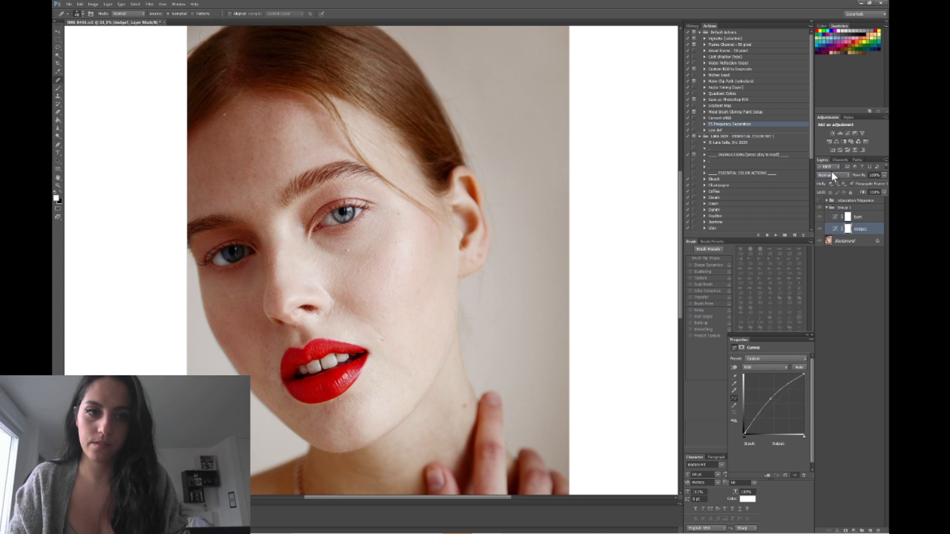
left_click(831, 176)
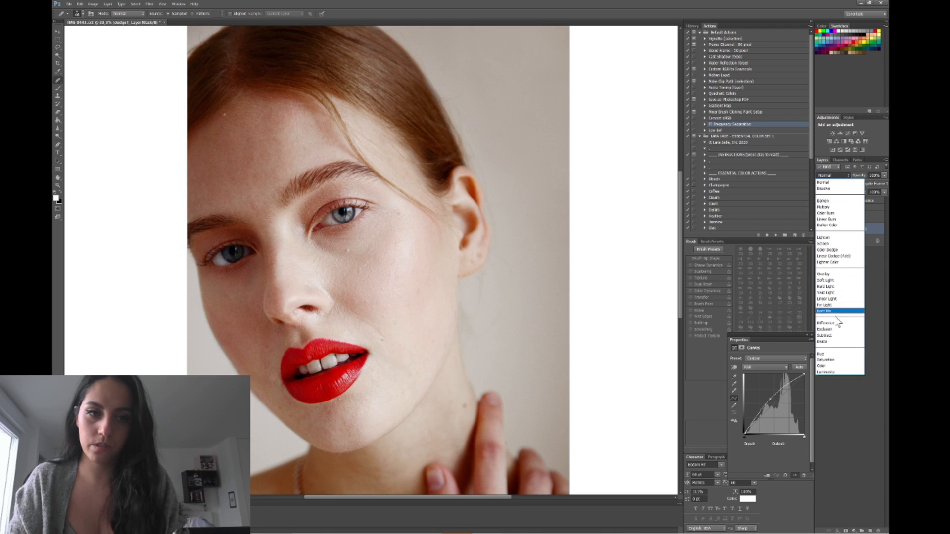
left_click(833, 372)
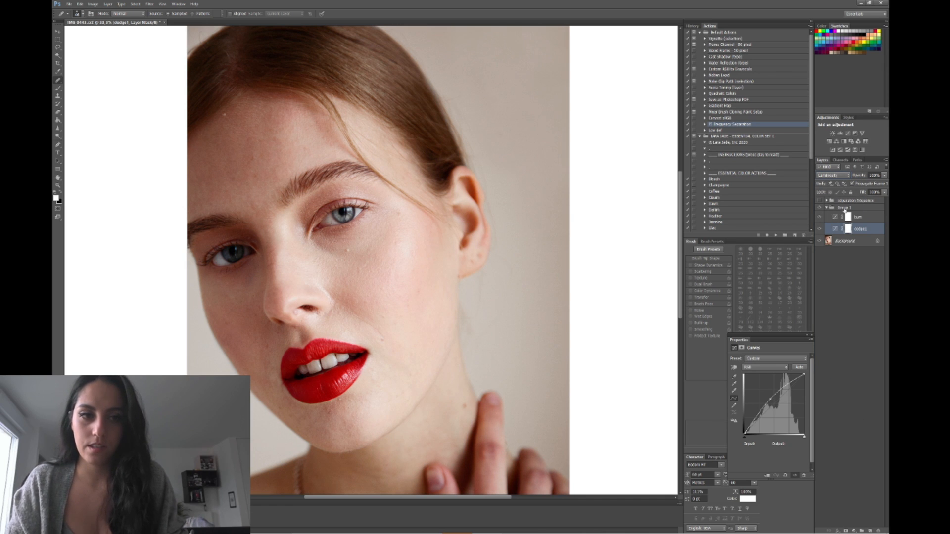
- Invert the layer masks of the dodge1 and burn layers to black
key("ctrl+i")
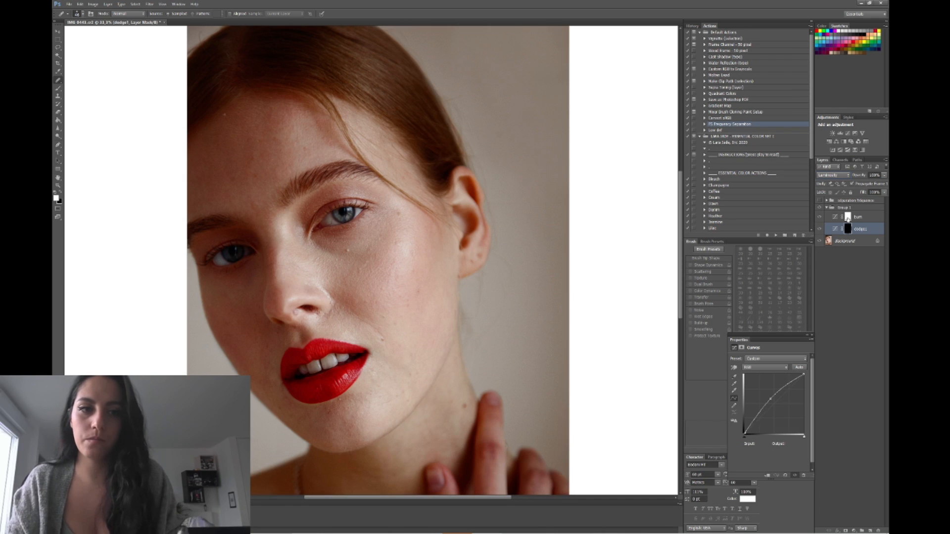
left_click(847, 217)
key("ctrl+i")
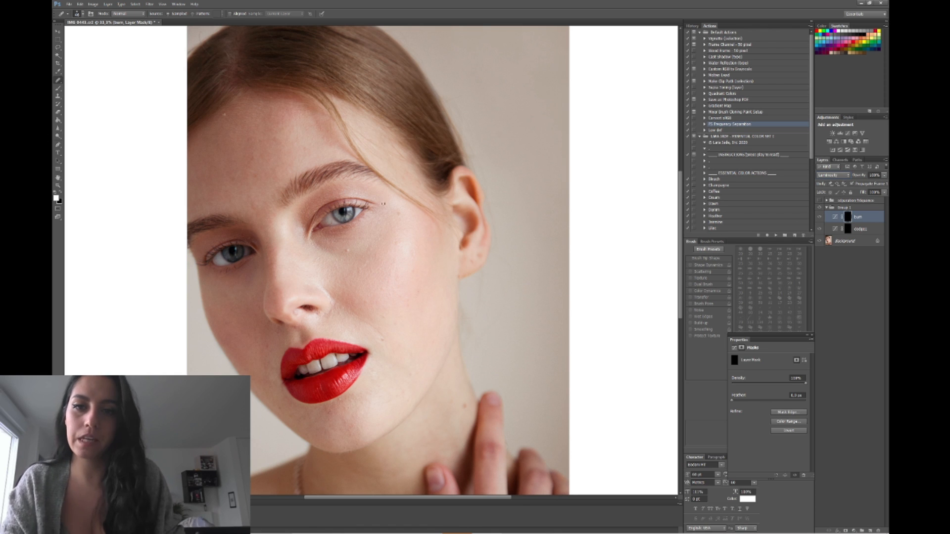
- Switch to the Brush tool and lower its opacity to below 10%
left_click(58, 88)
left_click(191, 13)
left_click_drag(191, 22, 162, 24)
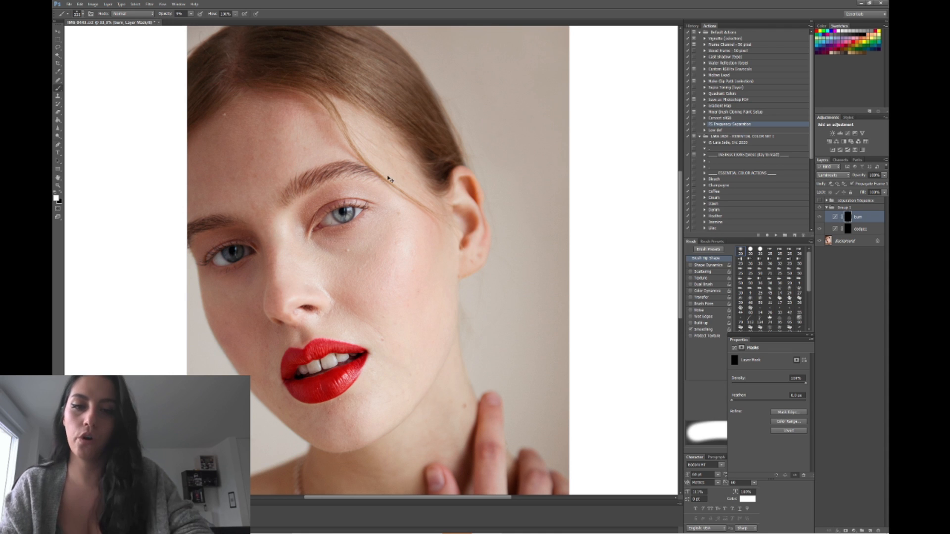
- Paint on the dodge1 mask to lighten the dark spots beneath and beside the eye and on the cheekbone
key("ctrl+plus")
key("ctrl+plus")
key("ctrl+plus")
key("ctrl+plus")
key("ctrl+plus")
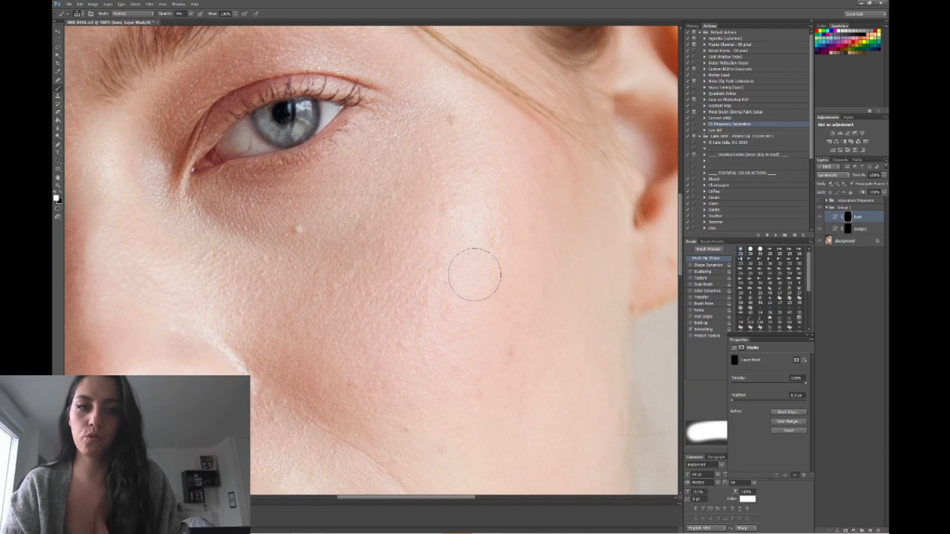
left_click(848, 228)
left_click_drag(405, 203, 364, 218)
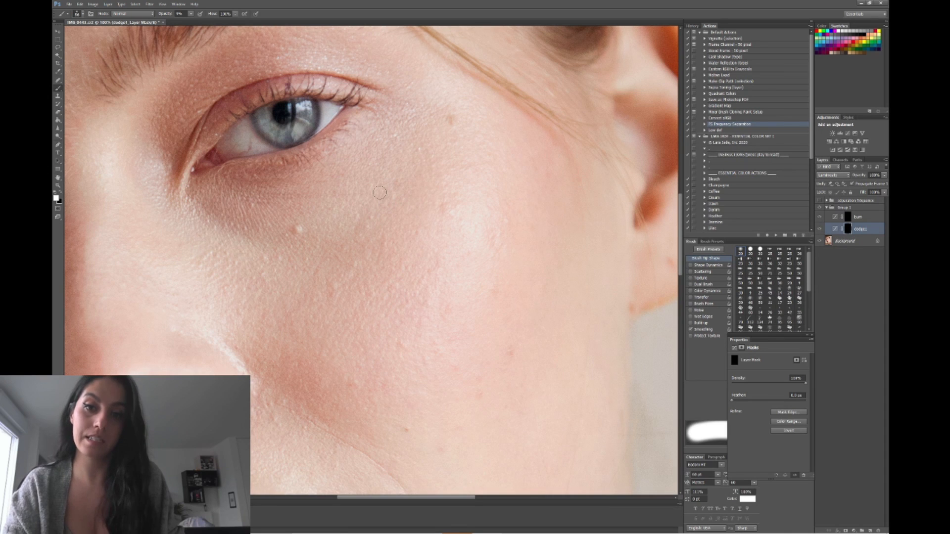
left_click_drag(449, 121, 456, 141)
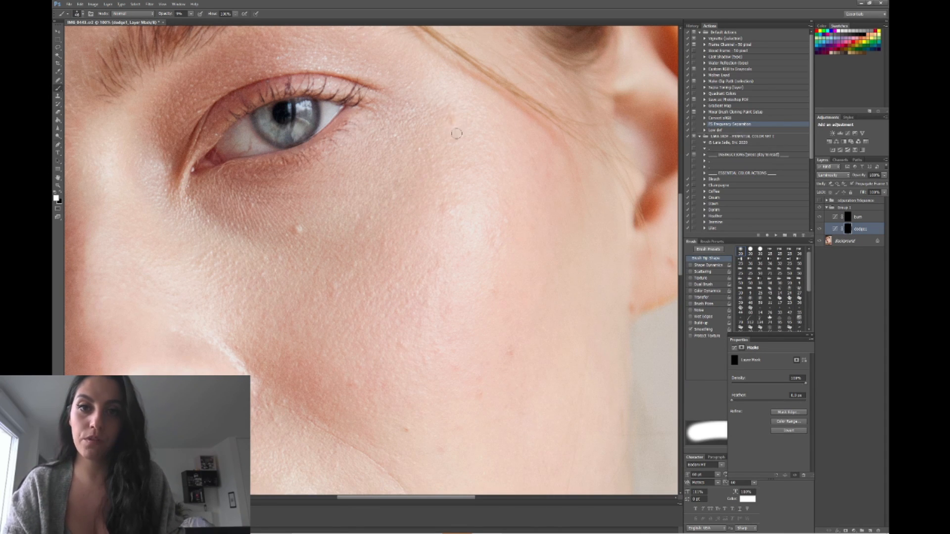
mouse_move(491, 222)
left_mouse_down()
mouse_move(489, 239)
mouse_move(491, 231)
left_mouse_up()
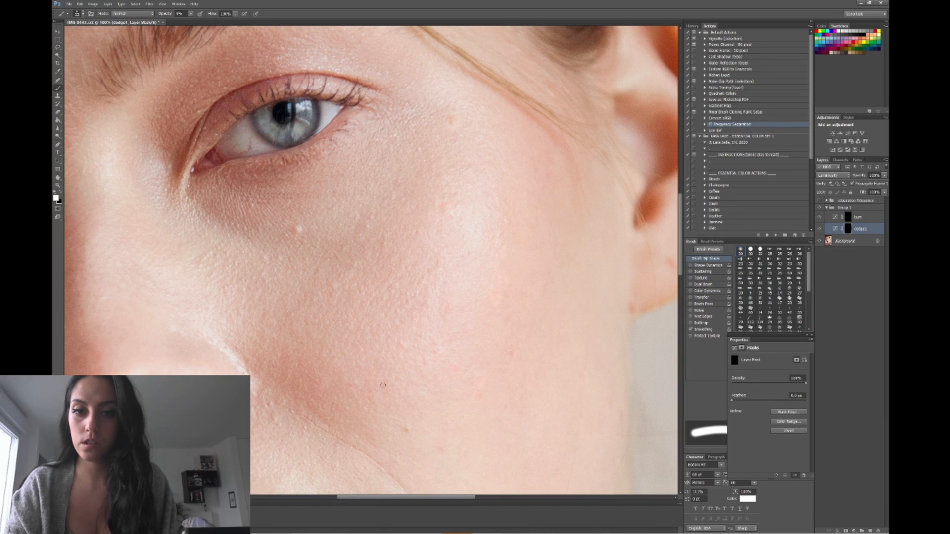
- Fine-tune the low brush opacity and enlarge the brush for working on broader areas of the face
key("ctrl+minus")
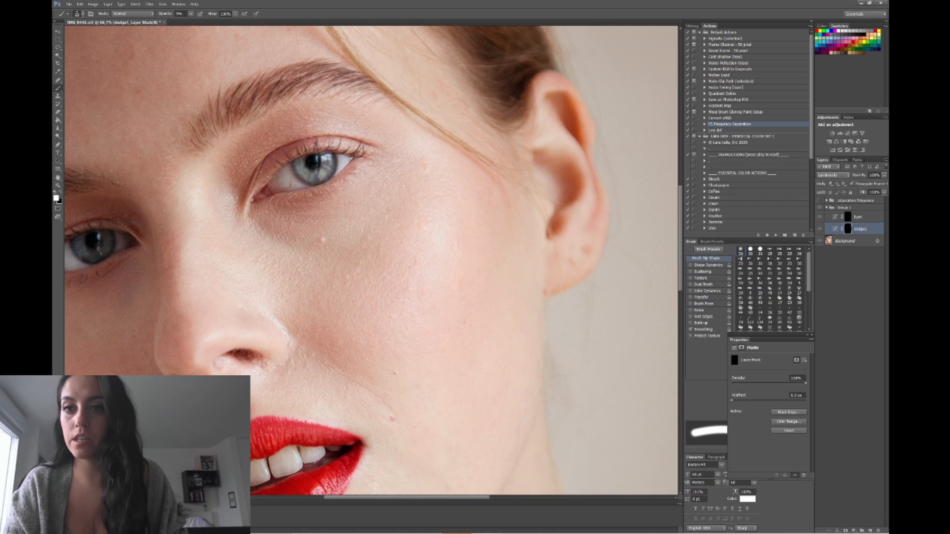
left_click(190, 14)
left_click_drag(190, 22, 189, 23)
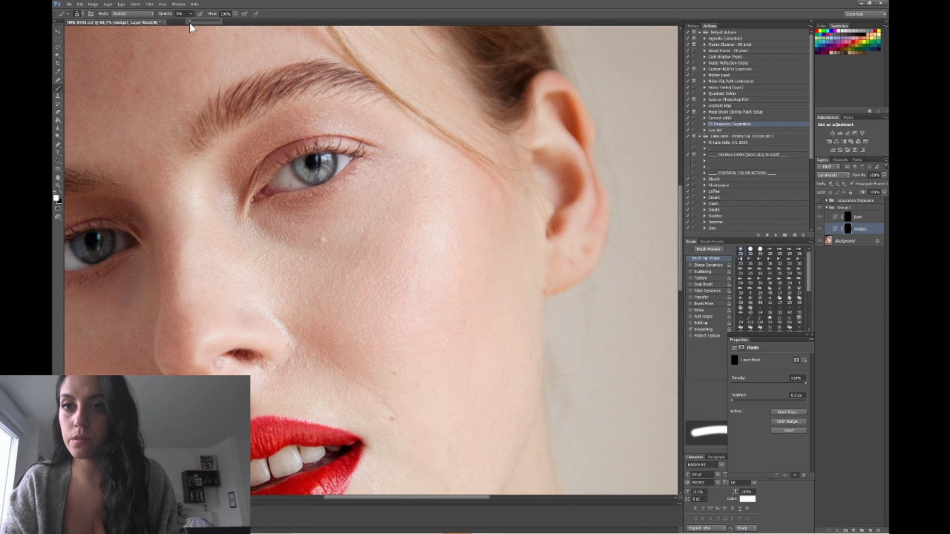
left_click(140, 94)
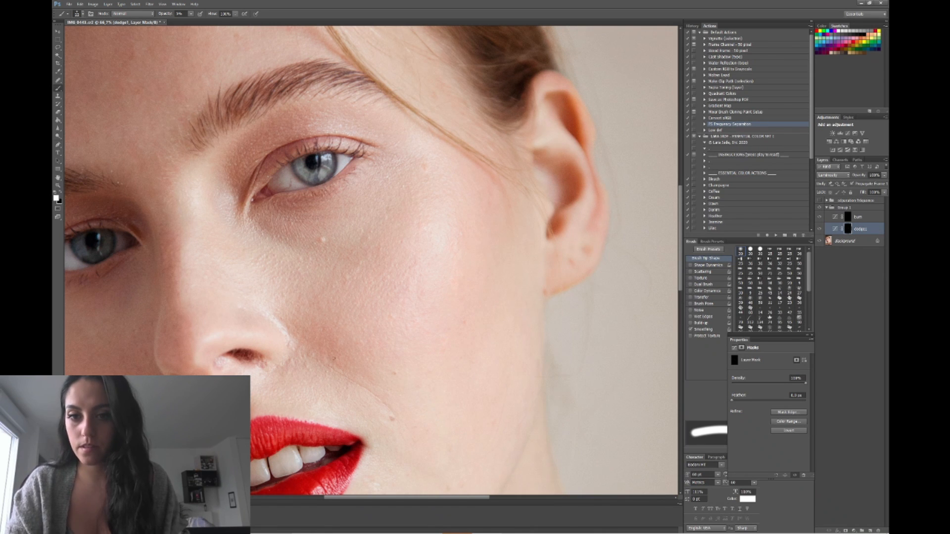
key("ctrl+minus")
key("ctrl+minus")
key("ctrl+plus")
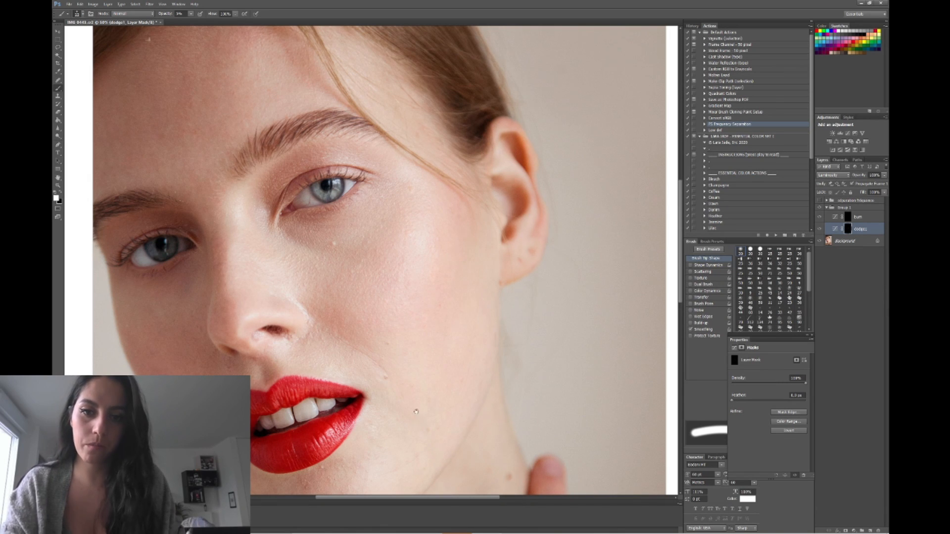
left_click_drag(416, 412, 428, 314)
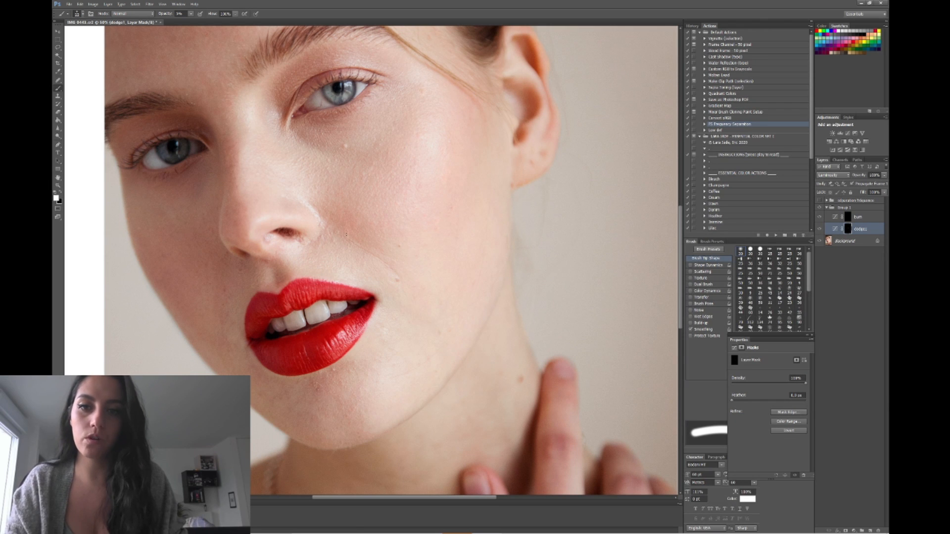
left_click_drag(238, 202, 341, 207)
left_click_drag(418, 144, 428, 144)
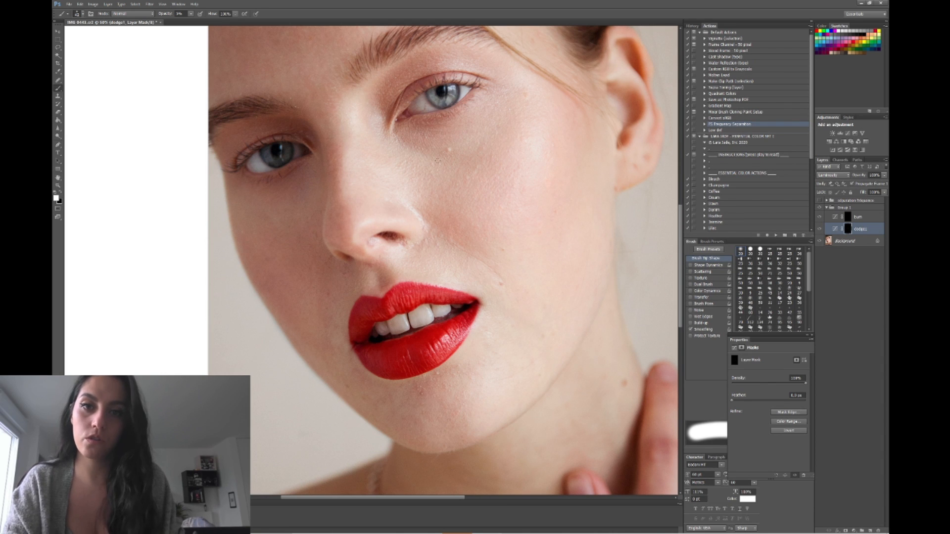
- Brush over the shadowed side of the face, alternating between the burn and dodge1 layer masks
scroll(475, 324, "down", 2)
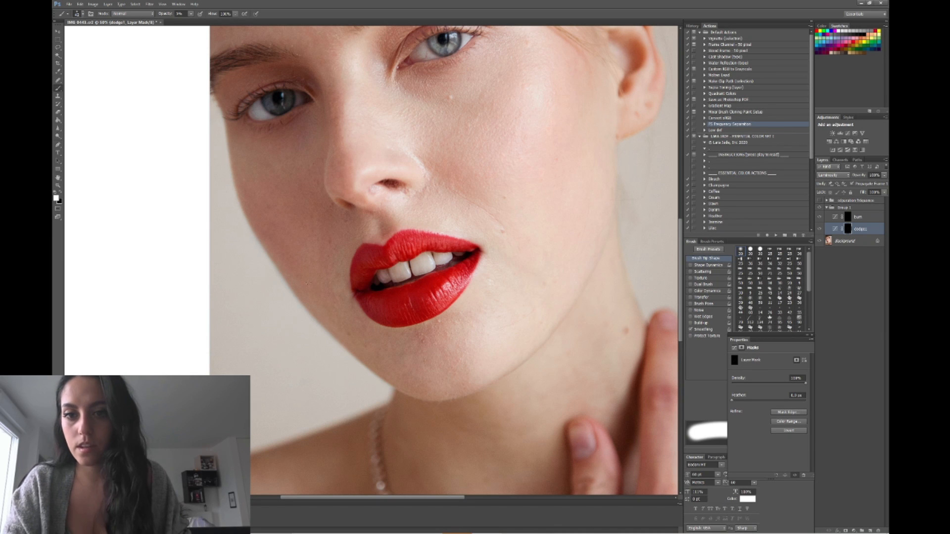
mouse_move(335, 235)
left_mouse_down()
mouse_move(302, 319)
mouse_move(245, 287)
mouse_move(242, 364)
left_mouse_up()
left_click(848, 217)
mouse_move(249, 223)
left_mouse_down()
mouse_move(277, 189)
mouse_move(298, 207)
left_mouse_up()
left_click(847, 228)
left_click_drag(346, 327, 336, 205)
left_click(847, 217)
mouse_move(346, 297)
left_mouse_down()
mouse_move(348, 274)
mouse_move(339, 395)
left_mouse_up()
left_click(847, 228)
left_click(847, 217)
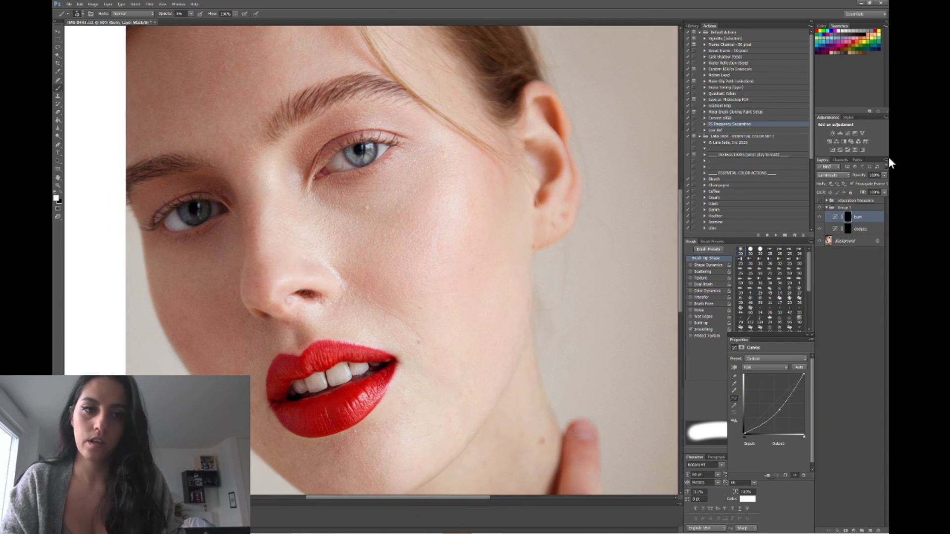
- Duplicate the Background layer beneath the dodge and burn group and switch to the Healing Brush tool
left_click(845, 241)
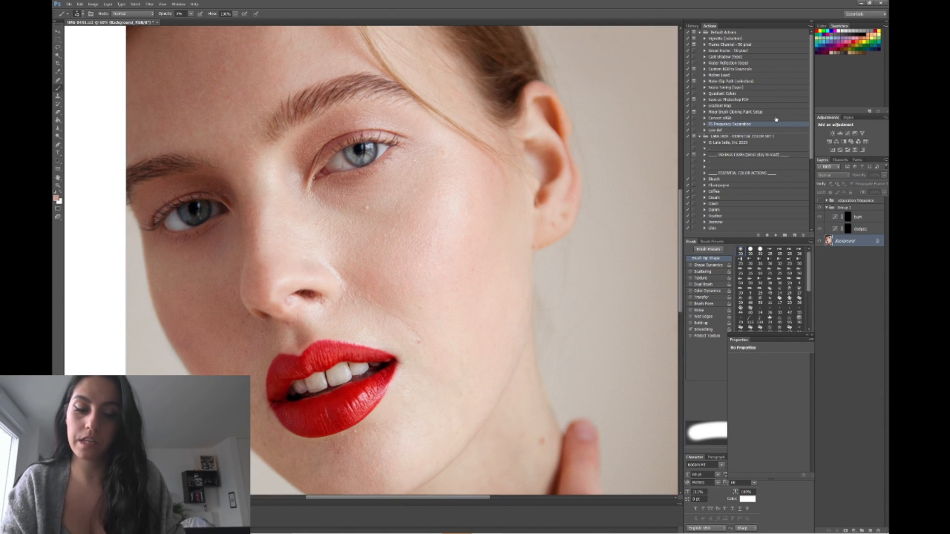
key("ctrl+j")
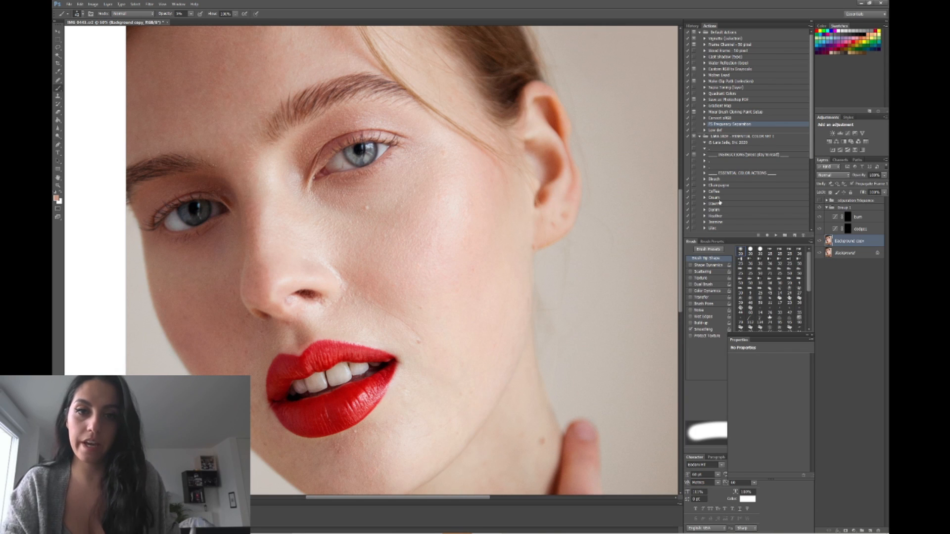
left_click(59, 81)
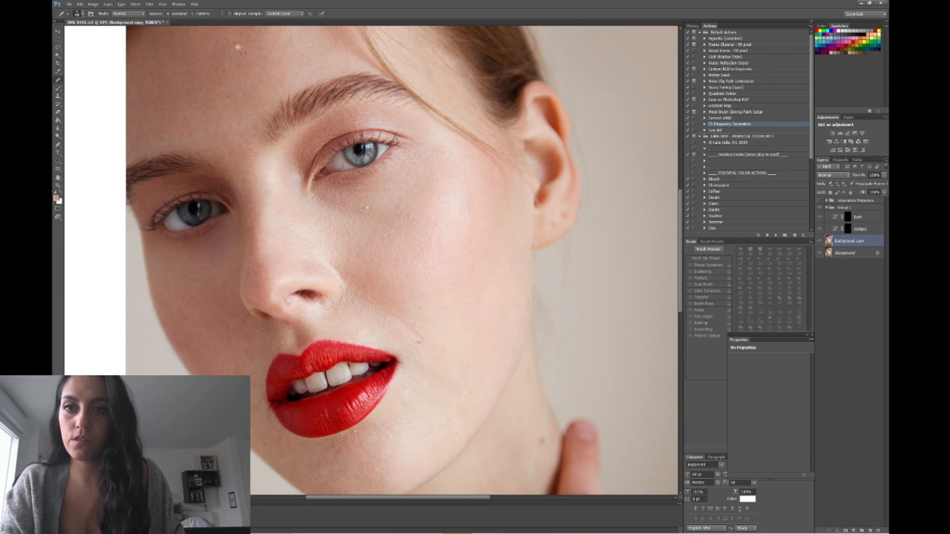
- Heal the small blemishes on the forehead, beneath the eye and on the cheek beside the mouth on the Background copy layer
left_click_drag(263, 66, 276, 122)
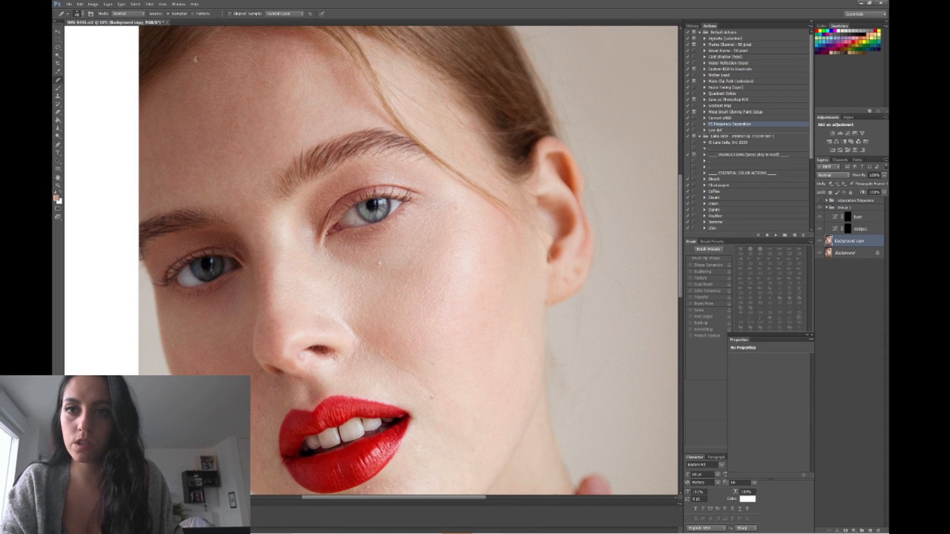
left_click_drag(341, 87, 318, 81)
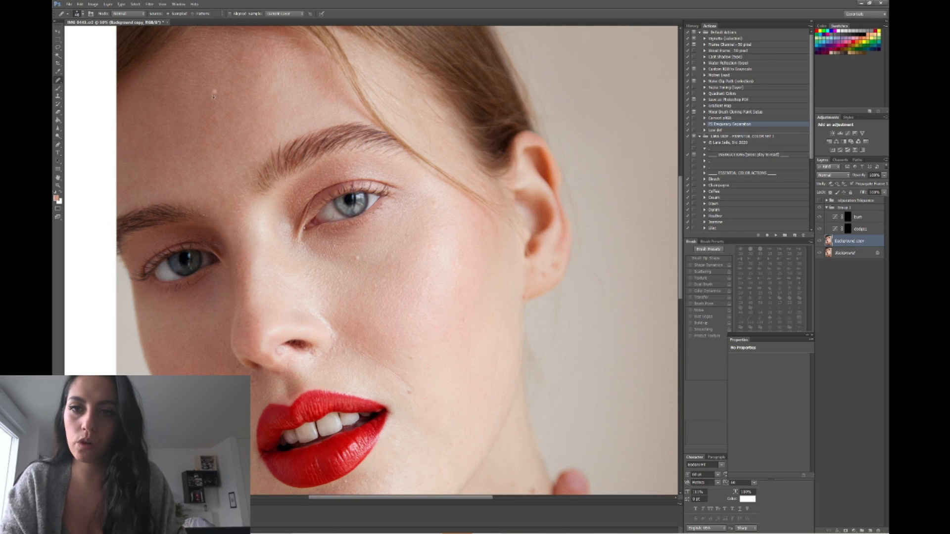
left_click_drag(279, 222, 266, 137)
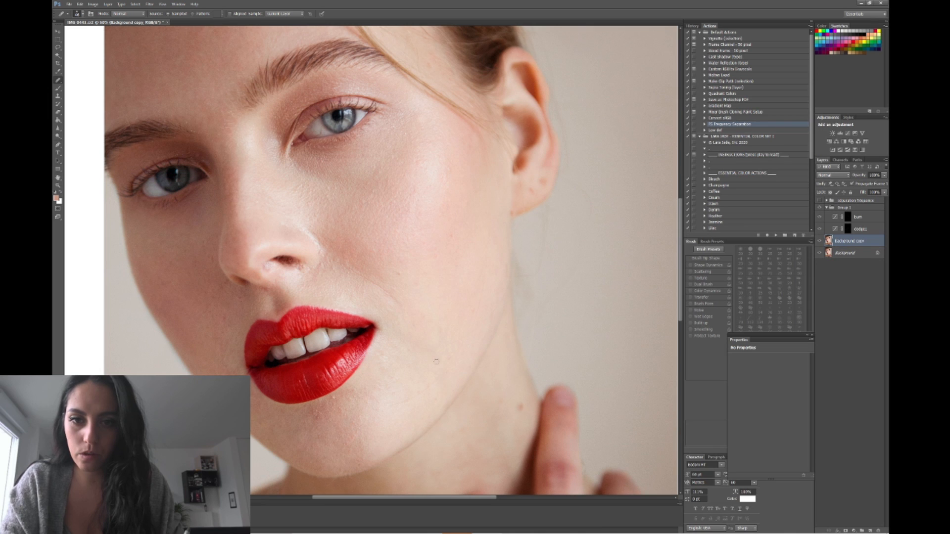
left_click_drag(436, 362, 430, 307)
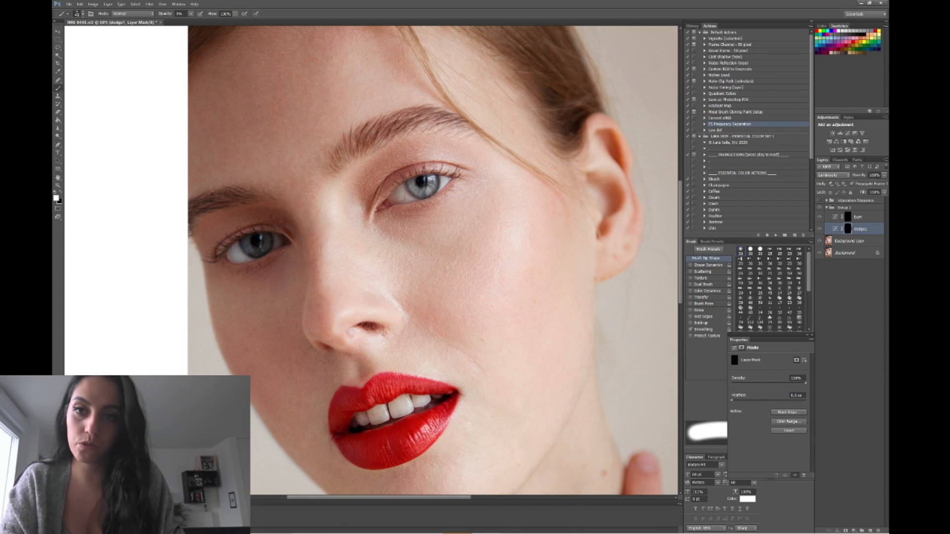
- Swap the painting colours so that black is the foreground colour for the dodge1 layer mask
key("x")
key("x")
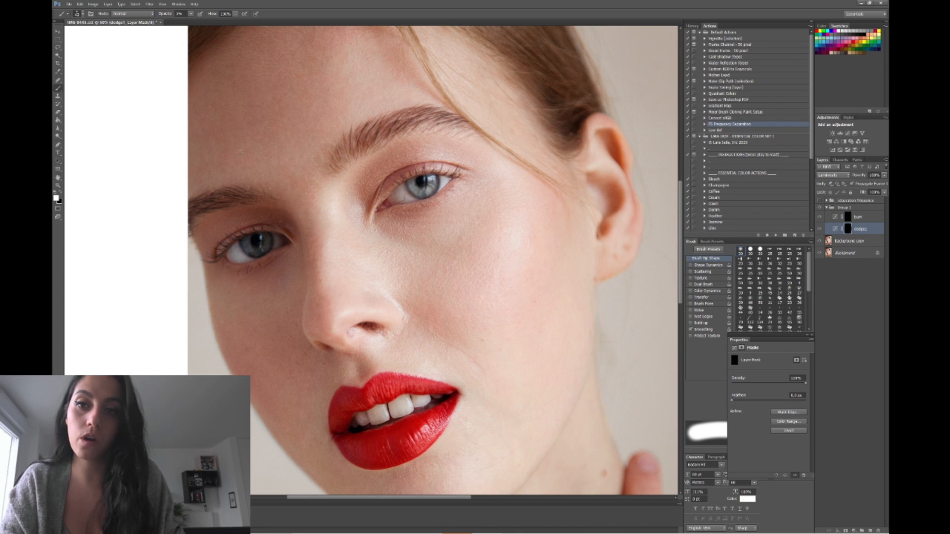
key("x")
scroll(297, 154, "down", 3)
scroll(297, 155, "right", 5)
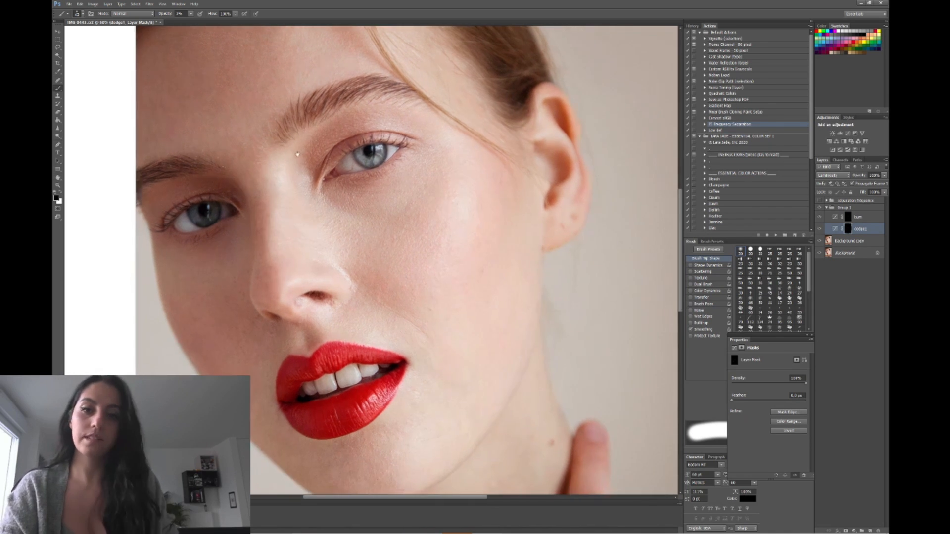
- Move the Background copy layer into Group 1 with the burn and dodge1 layers and collapse the group
key("ctrl+minus")
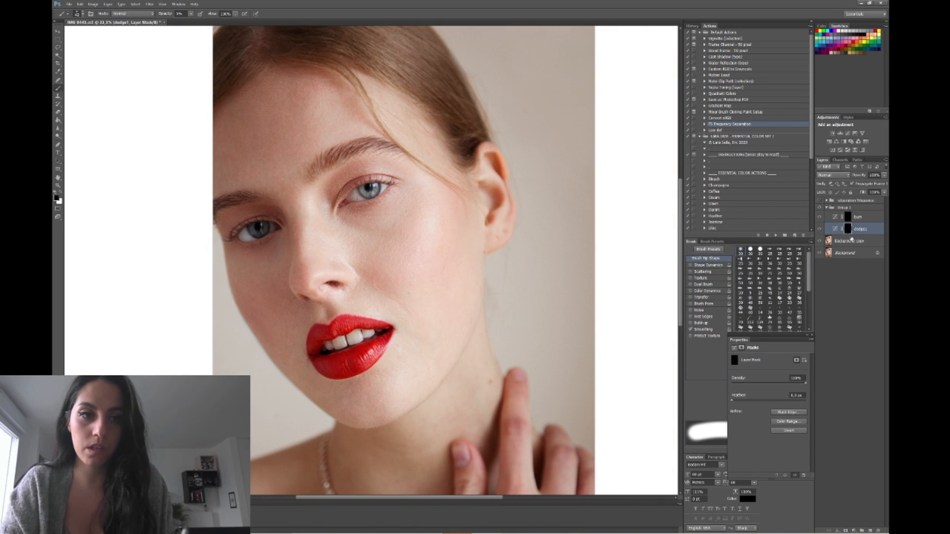
double_click(858, 216)
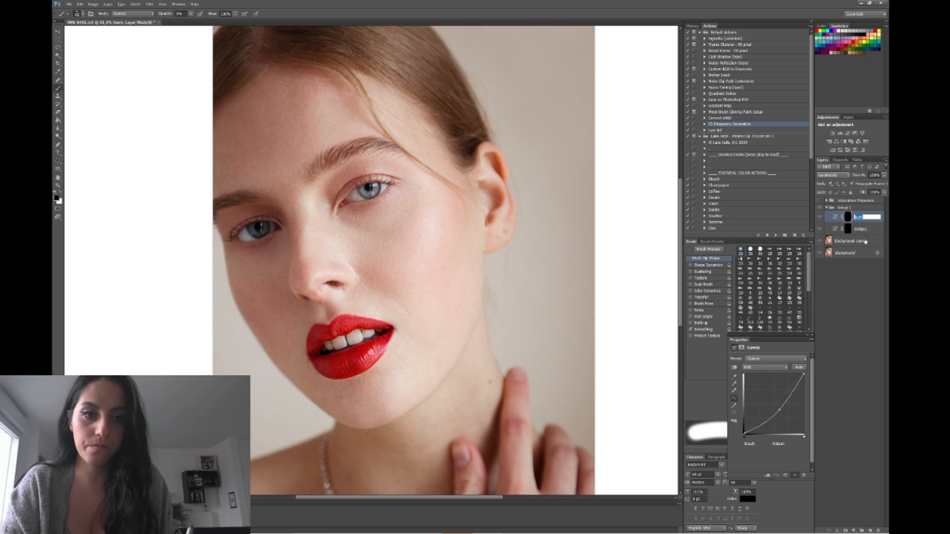
left_click(870, 242, "shift")
left_click_drag(871, 242, 826, 211)
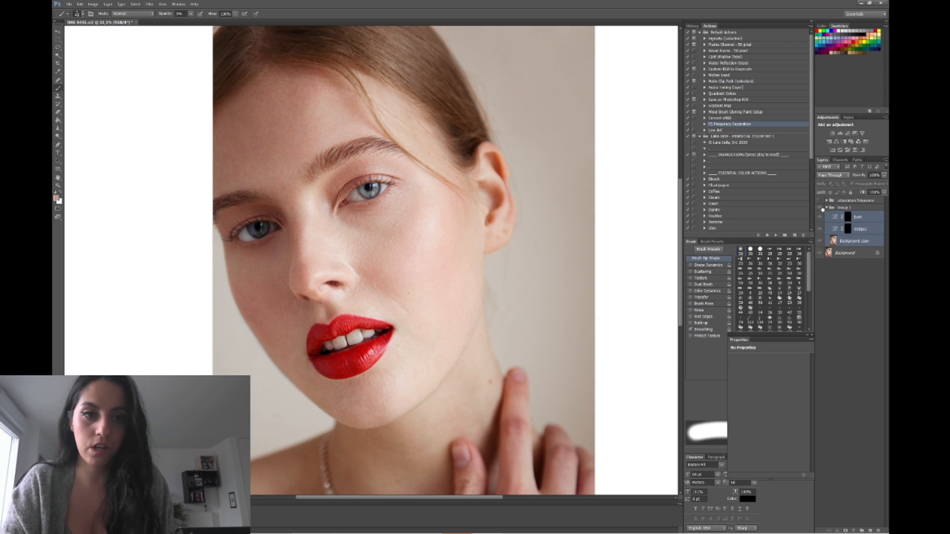
left_click(826, 208)
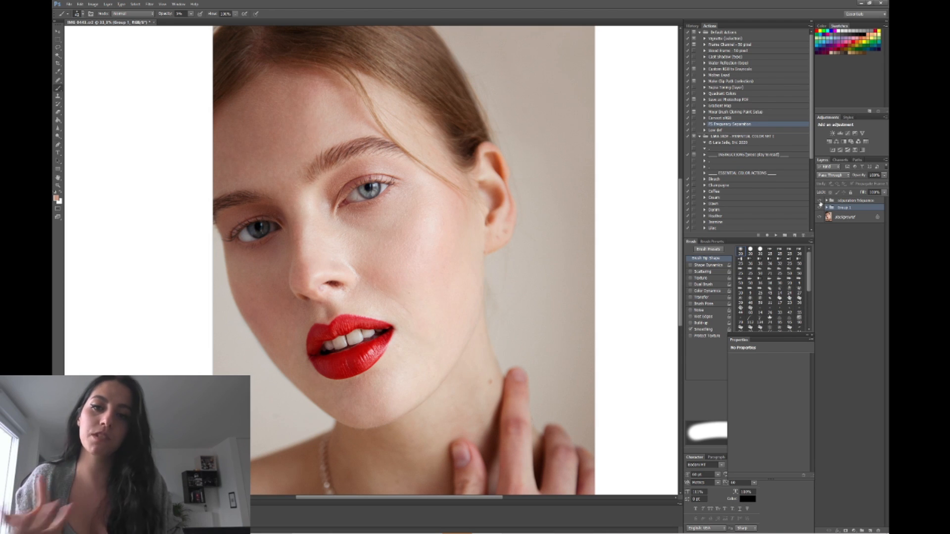
- Toggle the visibility of the frequency separation group and Group 1 to compare the retouched portrait with the original
left_click(819, 200)
left_click(820, 208)
left_click(819, 208)
left_click(819, 207)
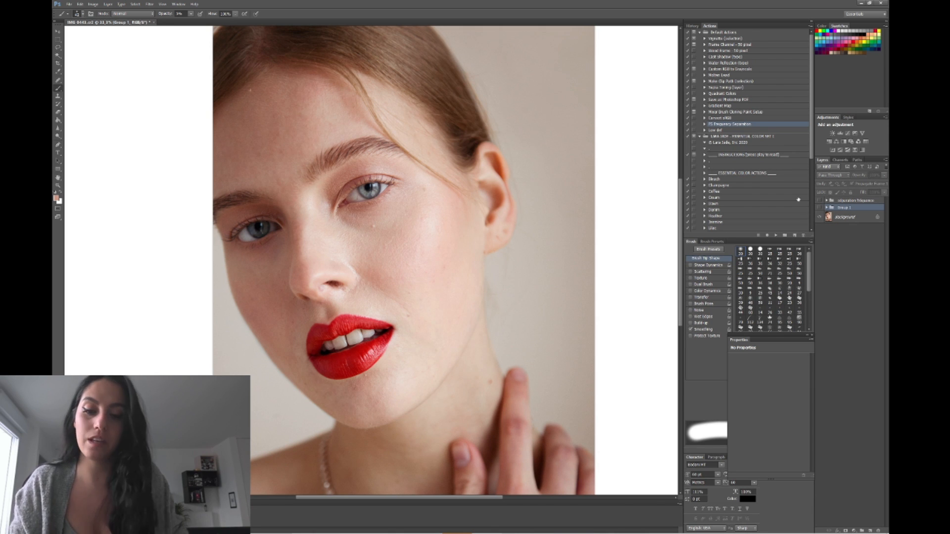
key("ctrl+minus")
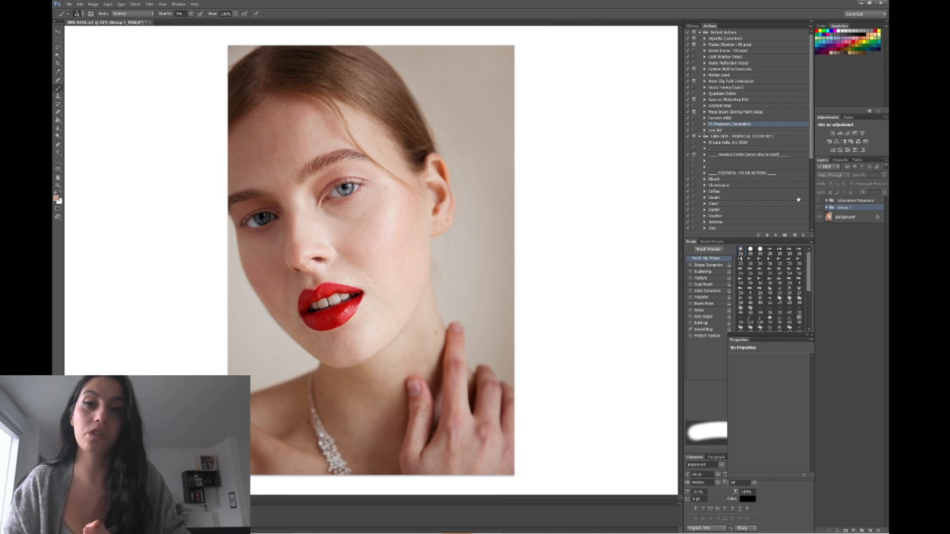